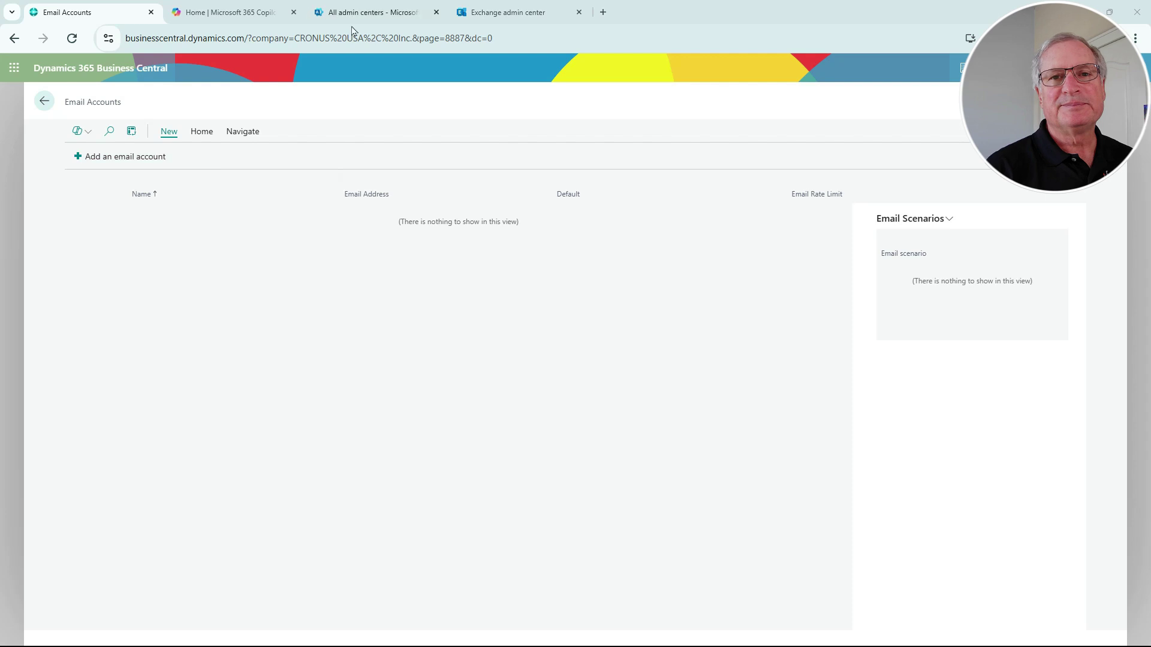
# - Switch to the Exchange admin center to check the mailboxes
pyautogui.click(508, 12)
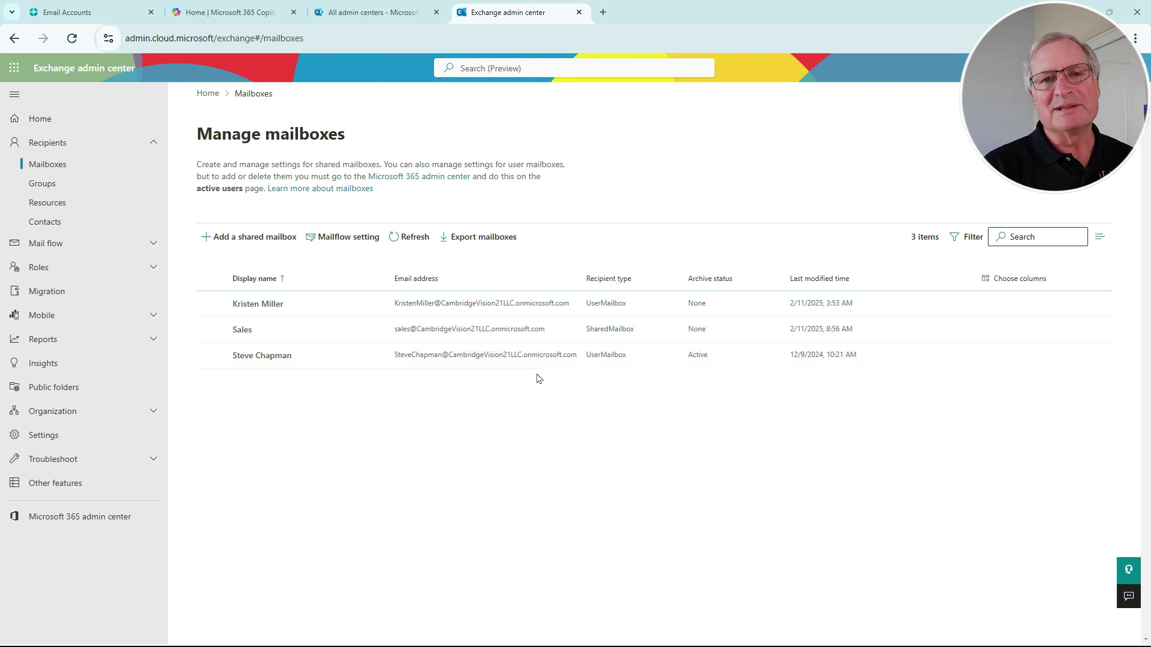
# - Go back to Business Central's Email Accounts page after checking the Sales shared mailbox
pyautogui.hotkey('ctrl', 'Tab')
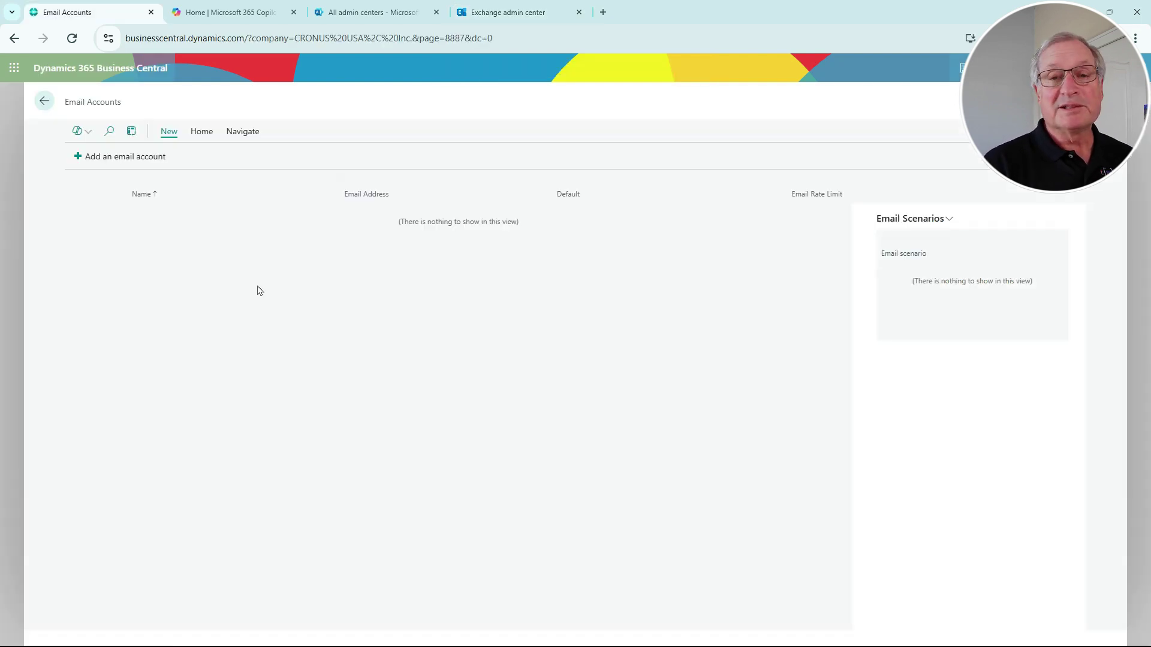
# - Run the Set Up Email wizard to add the Sales mailbox as a Microsoft 365 account
pyautogui.click(115, 166)
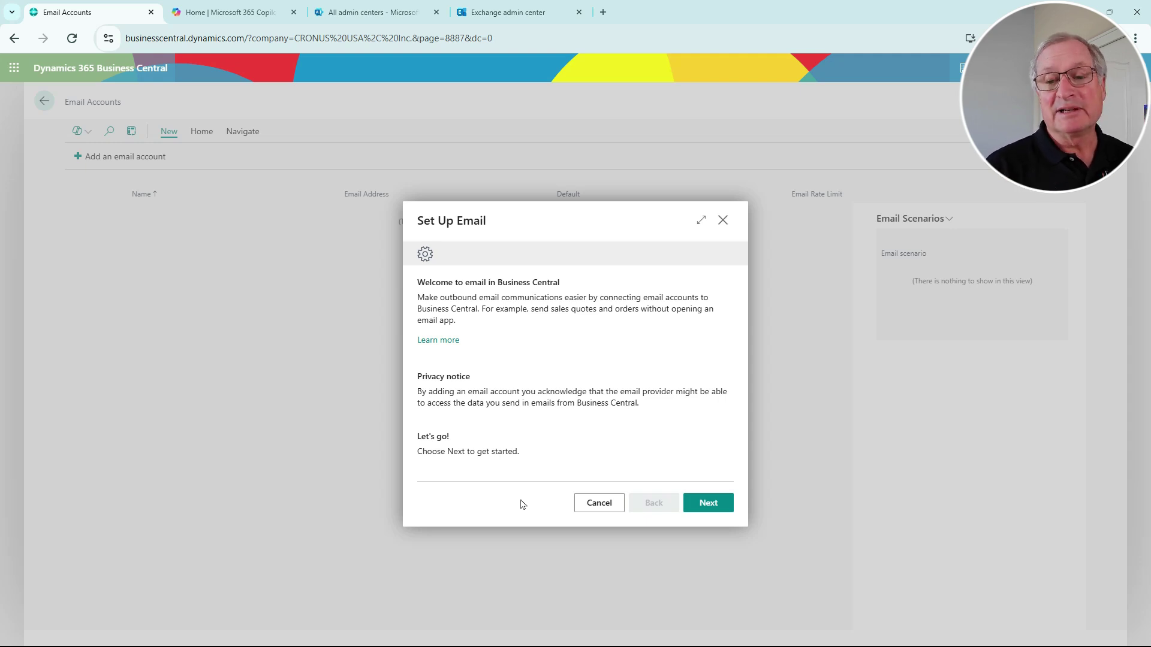
pyautogui.click(707, 504)
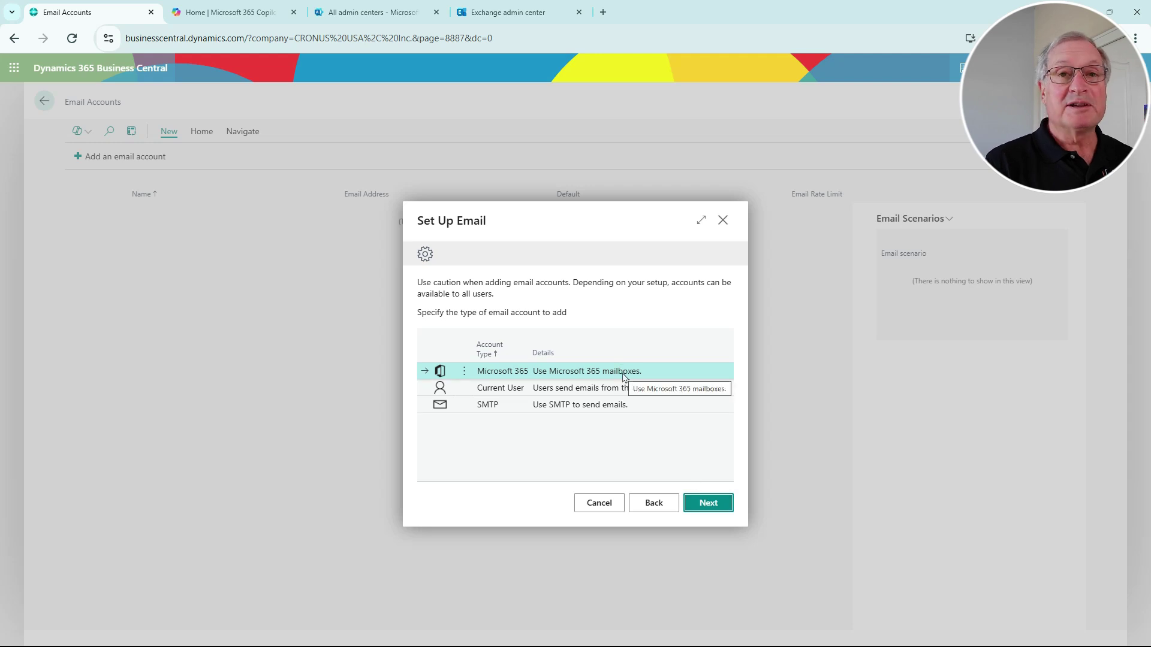
pyautogui.click(707, 504)
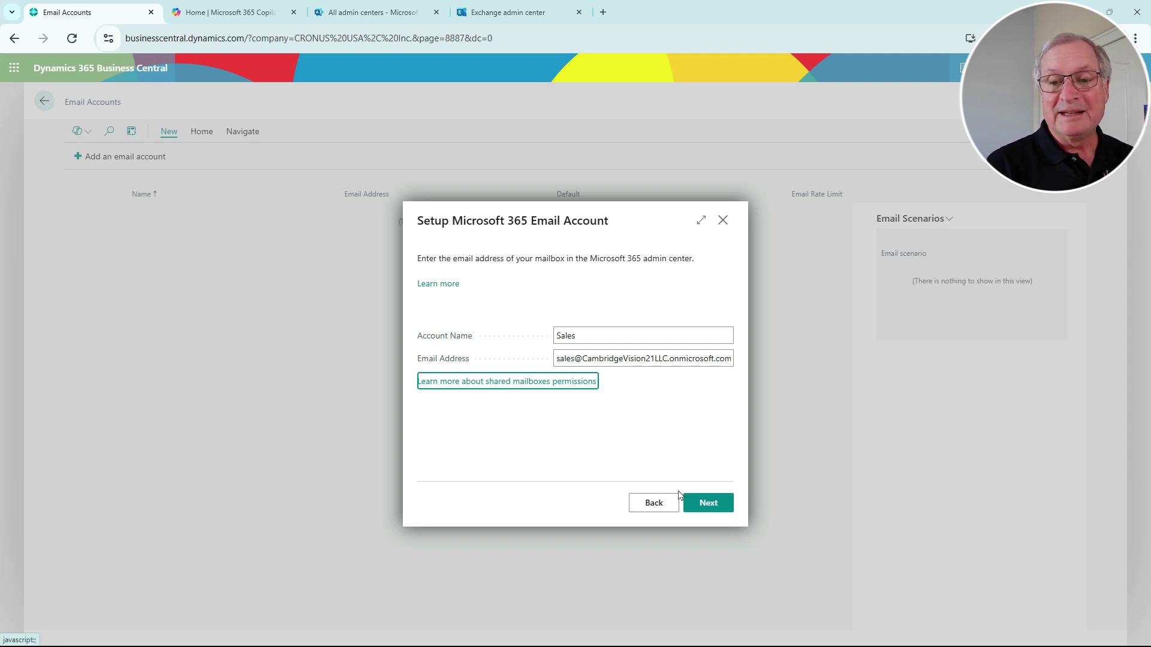
pyautogui.click(702, 504)
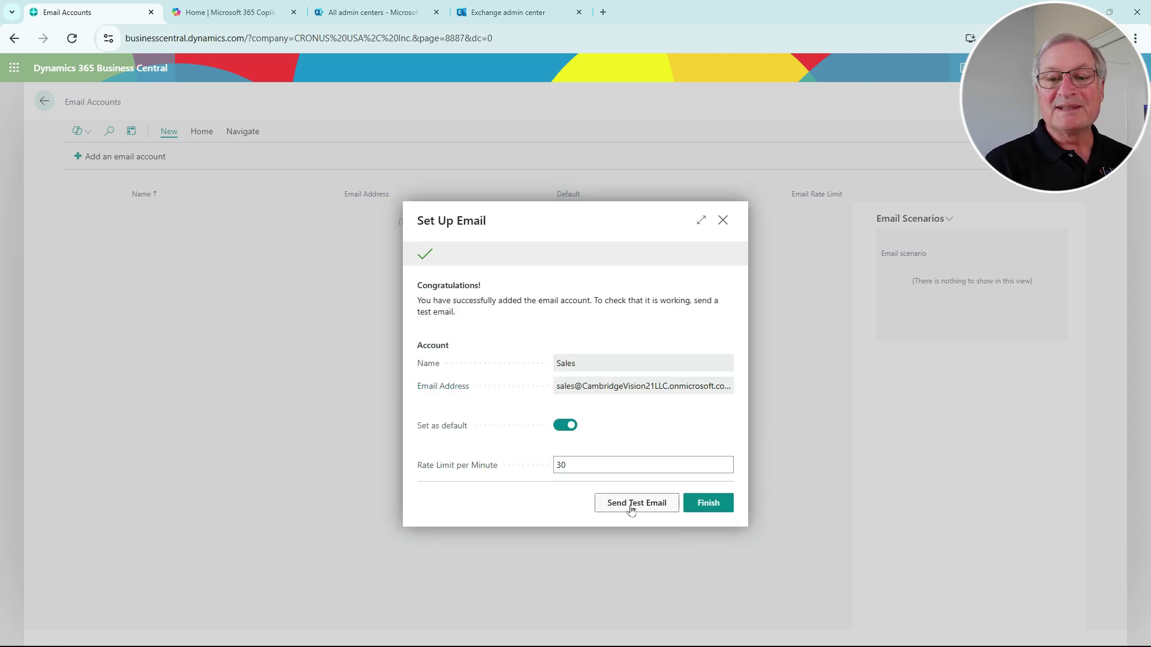
pyautogui.press('Escape')
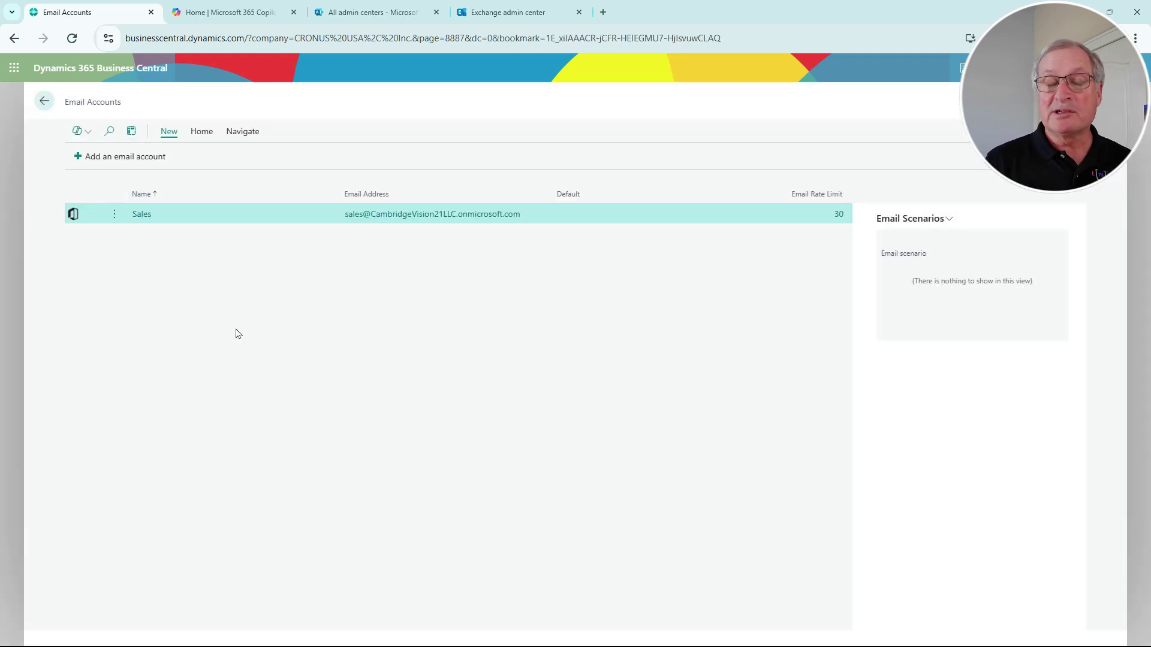
# - Add a Current User email account, default with rate limit 30, and send yourself a test email
pyautogui.click(128, 159)
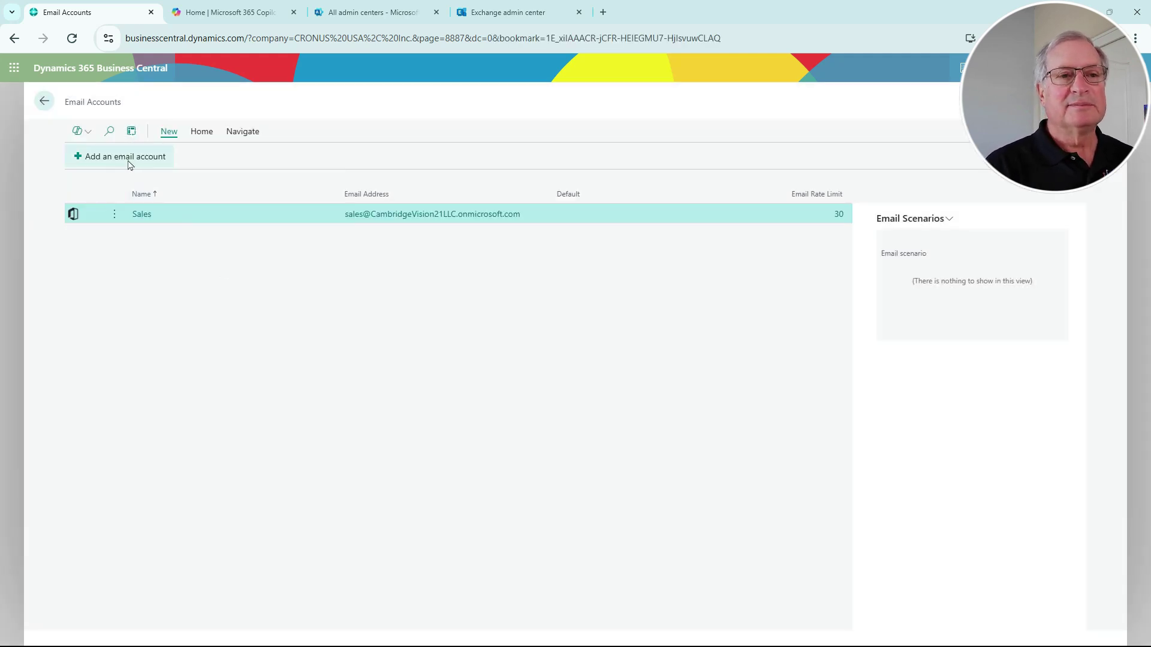
pyautogui.click(708, 503)
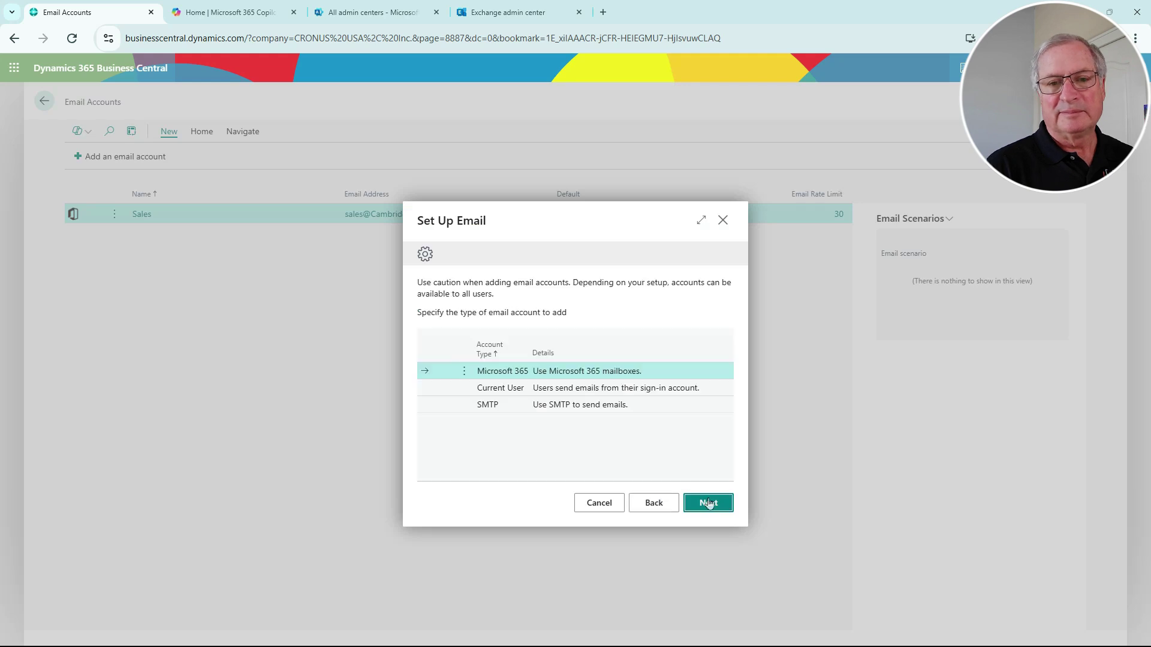
pyautogui.click(461, 389)
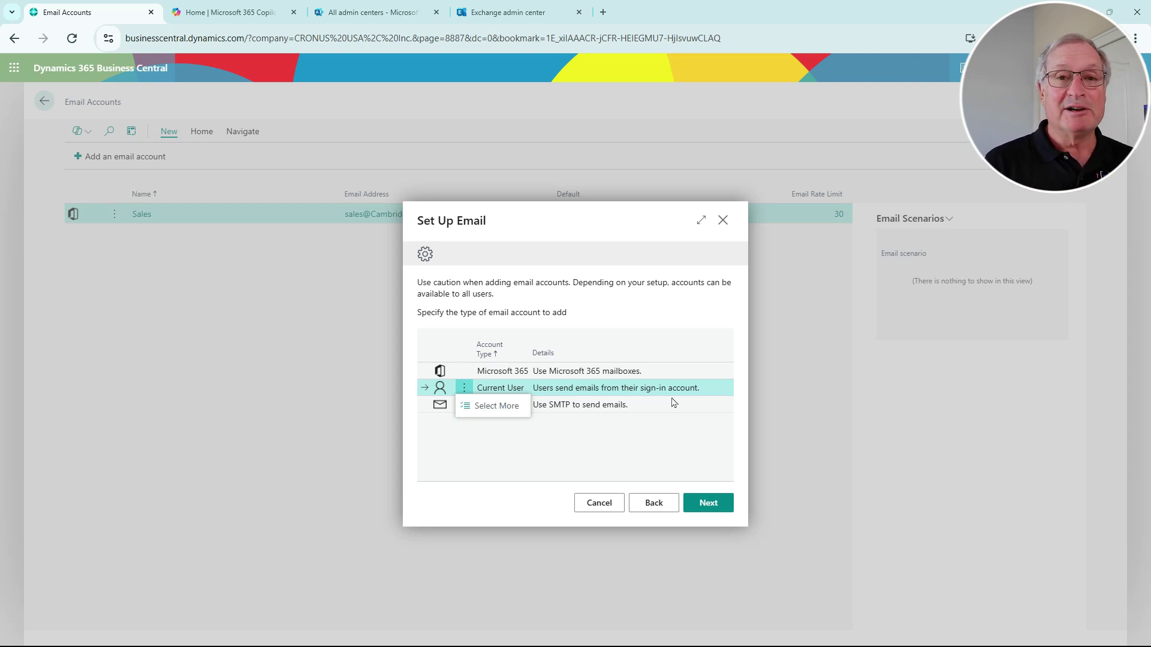
pyautogui.click(702, 505)
pyautogui.click(702, 505)
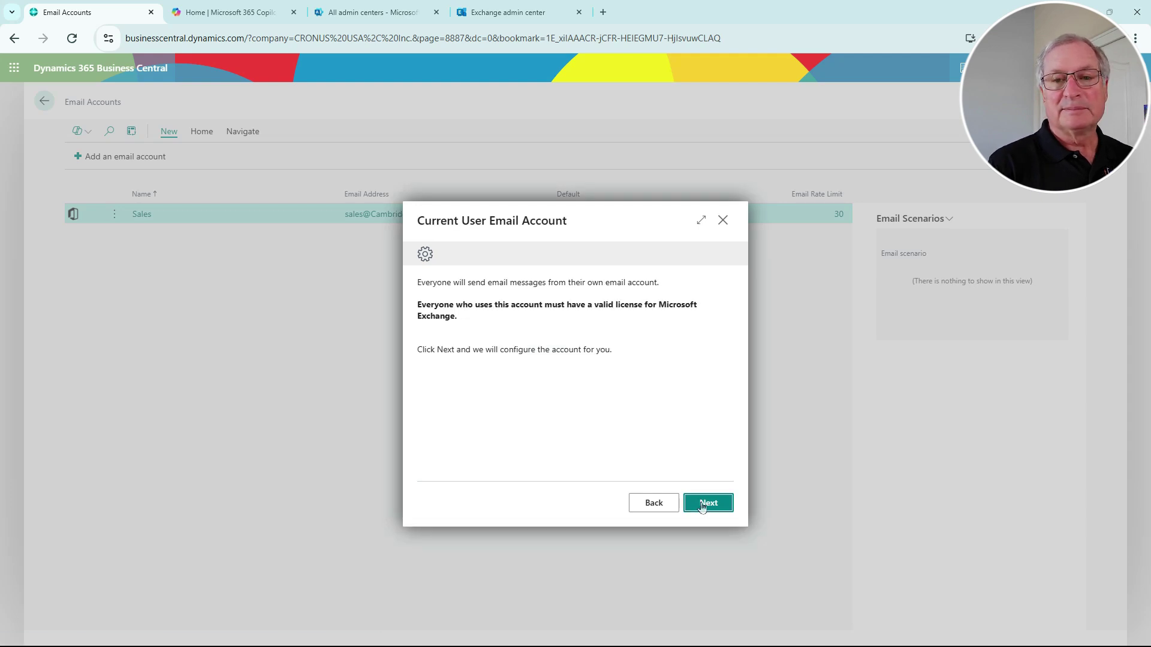
pyautogui.click(703, 505)
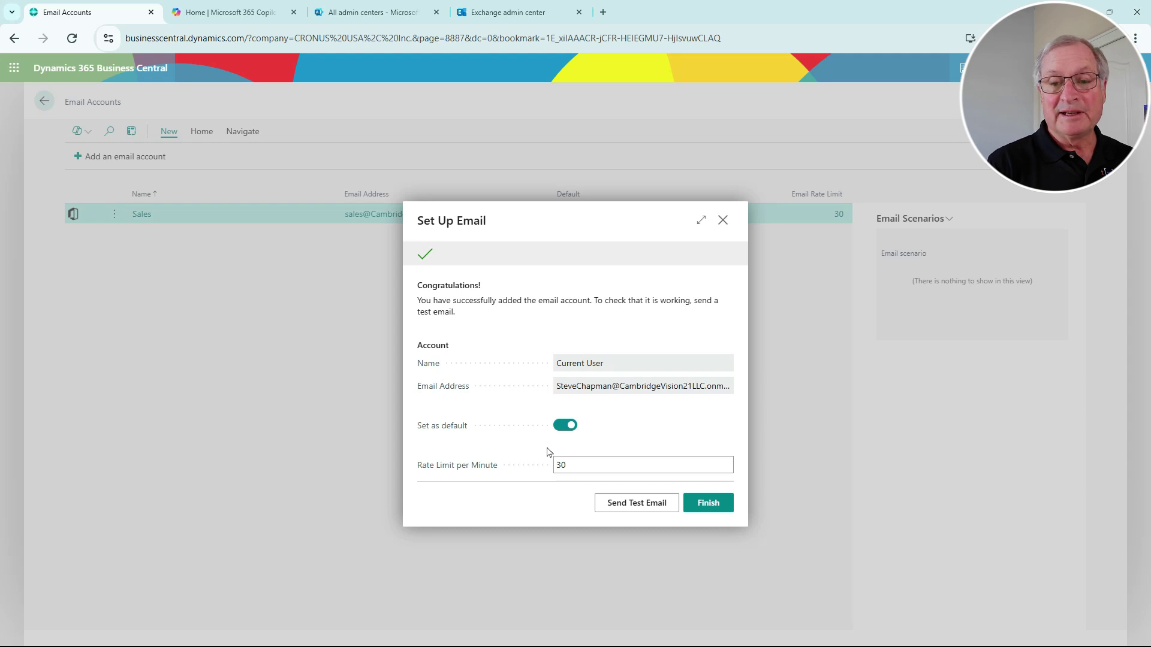
pyautogui.click(624, 508)
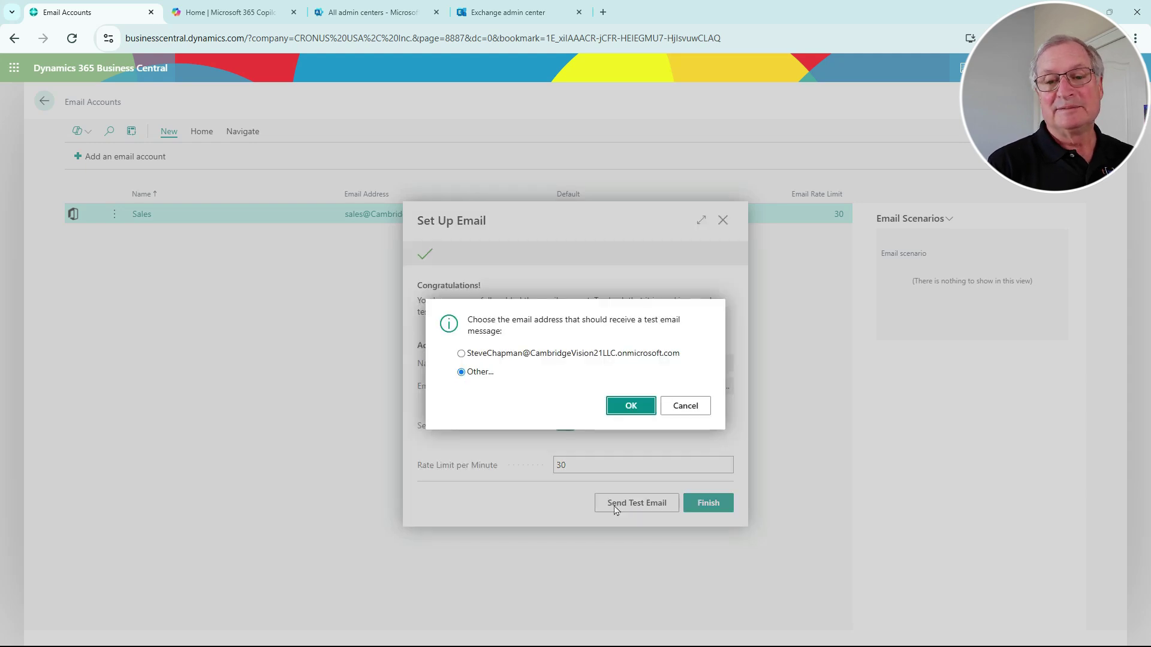
pyautogui.press('Up')
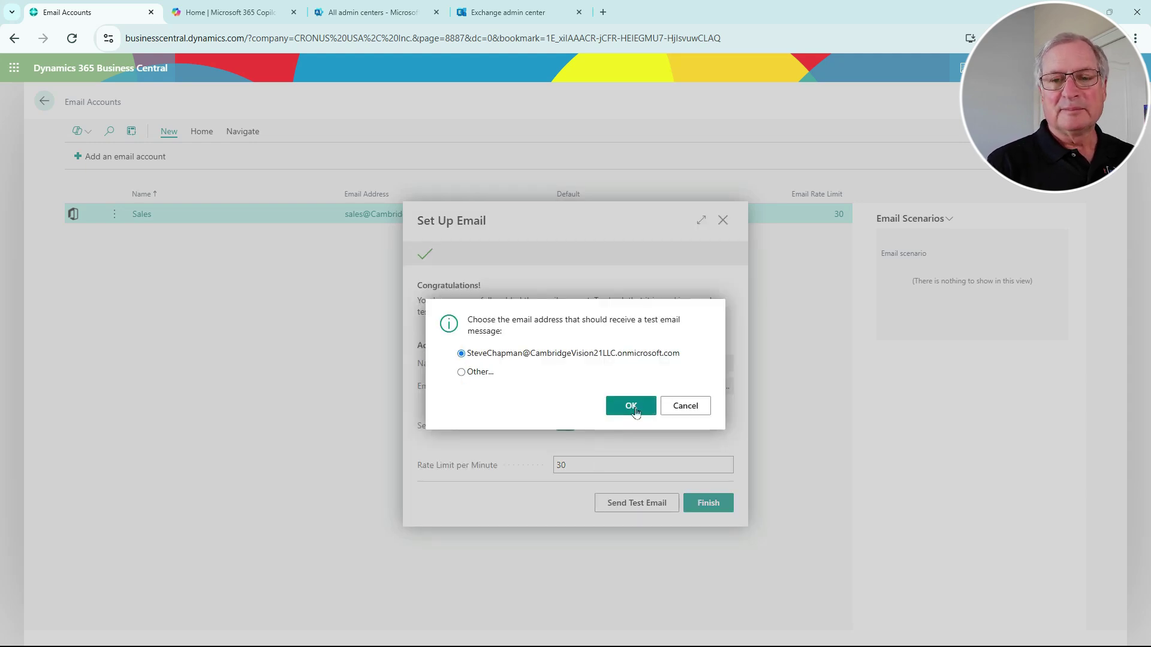
# - Send the test email, read the Test Email Message in Outlook, then return to Business Central
pyautogui.click(634, 412)
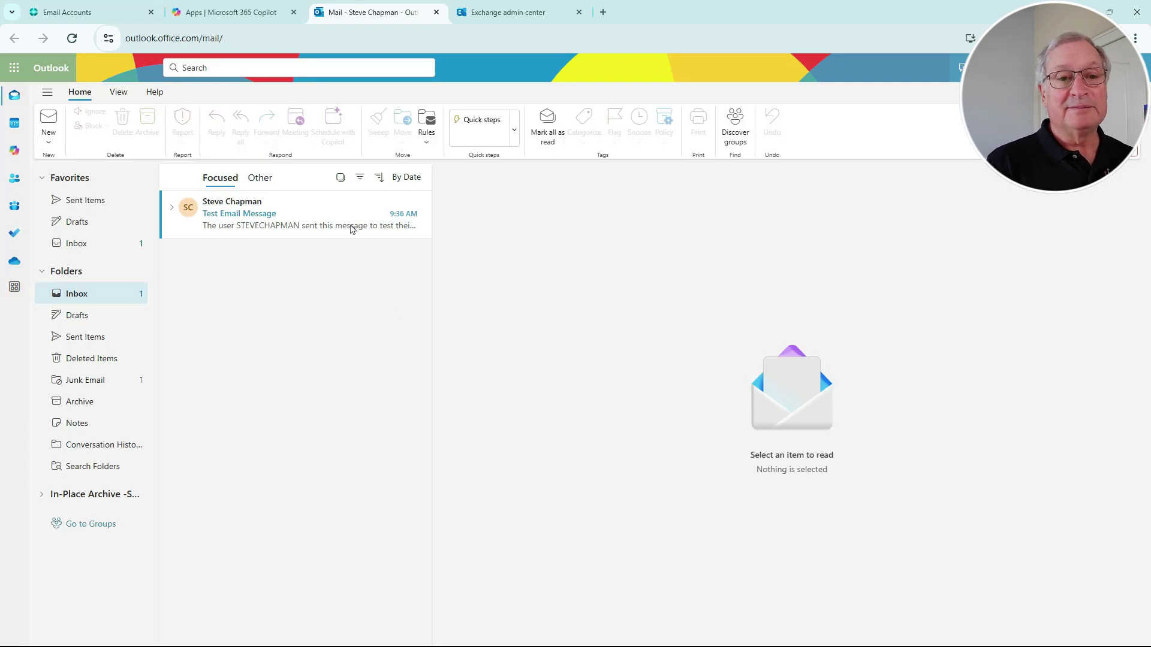
pyautogui.click(335, 212)
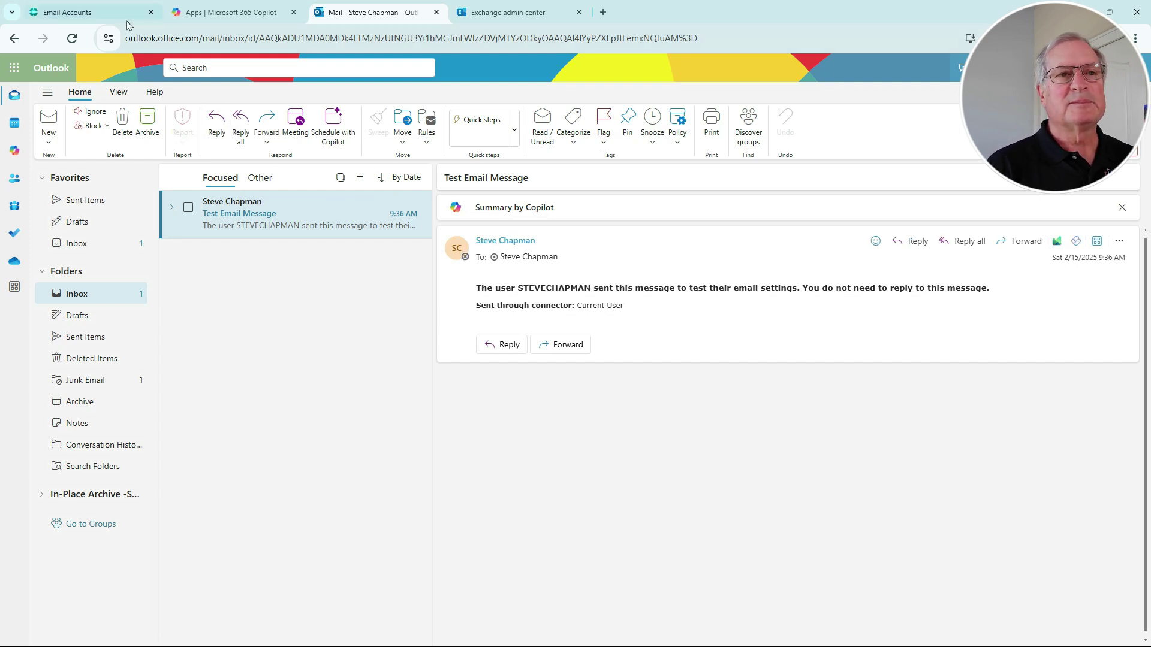
pyautogui.click(85, 13)
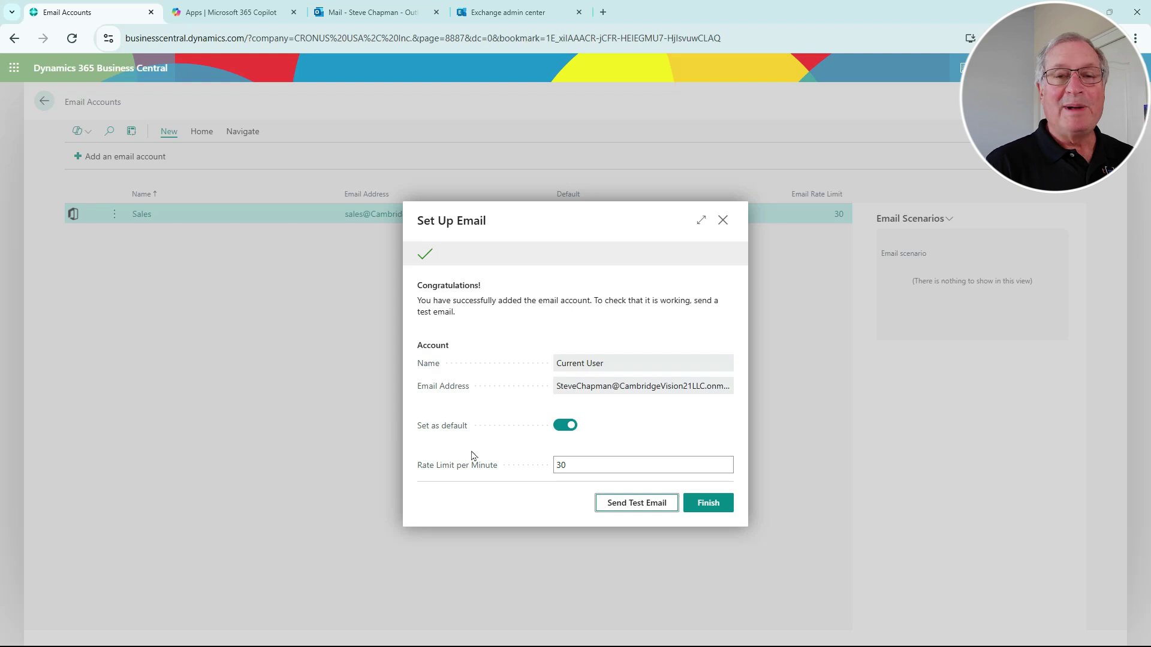
# - Finish the Set Up Email wizard for the Current User account
pyautogui.moveTo(486, 462)
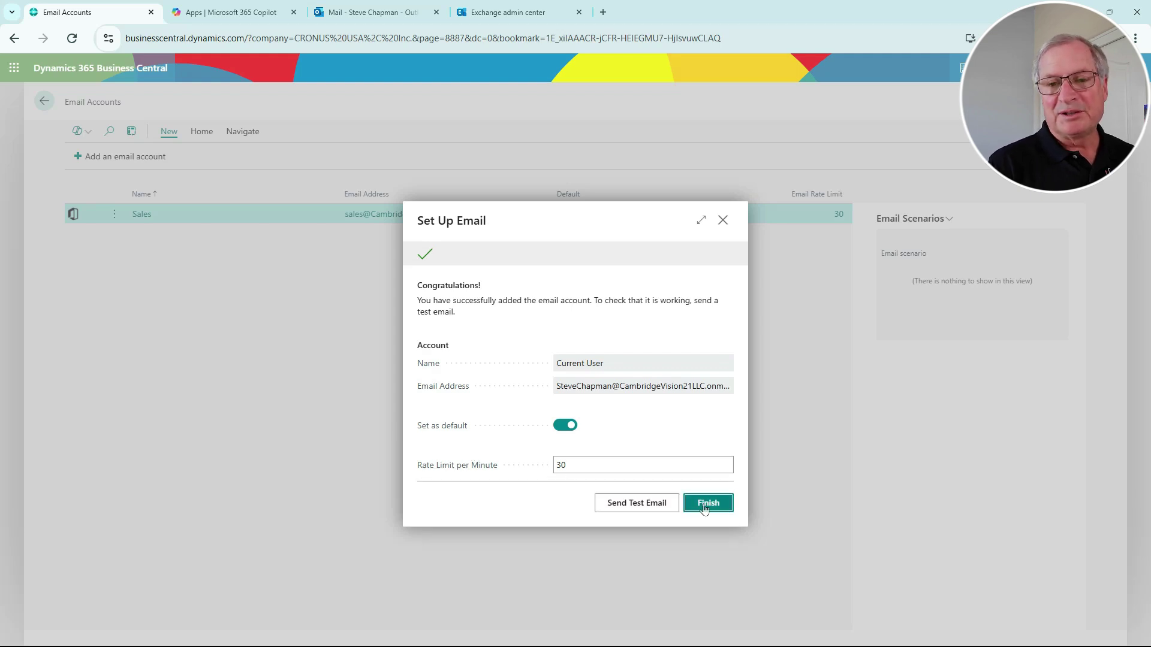
pyautogui.click(705, 507)
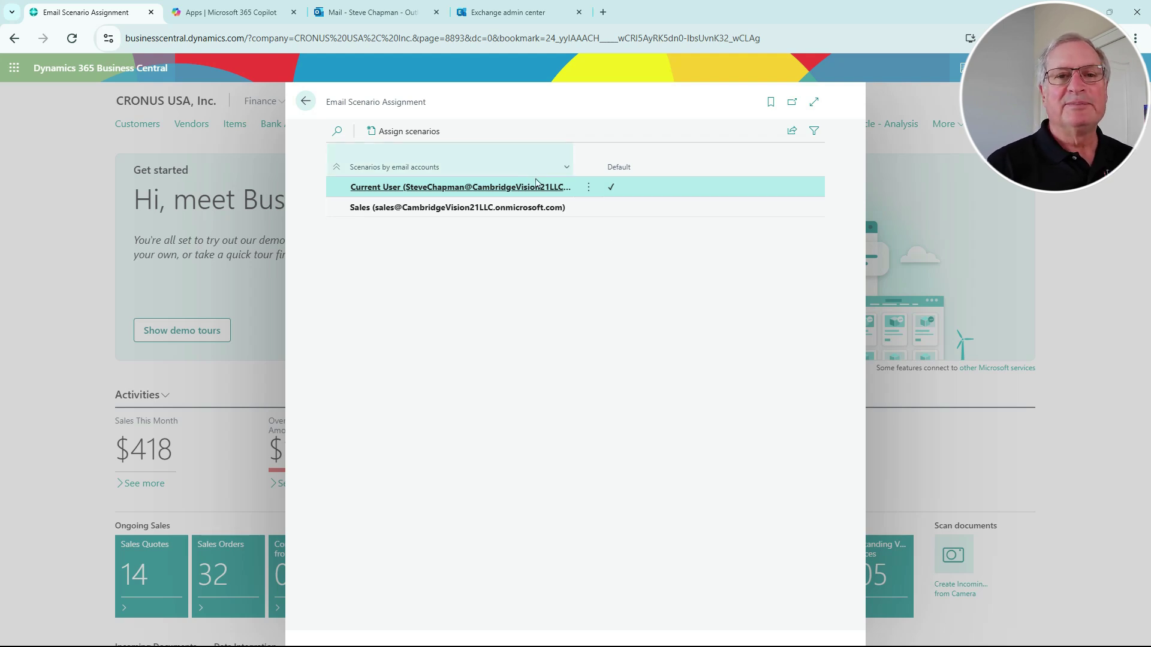
# - Assign the Purchase Order email scenario to the Current User account
pyautogui.click(397, 134)
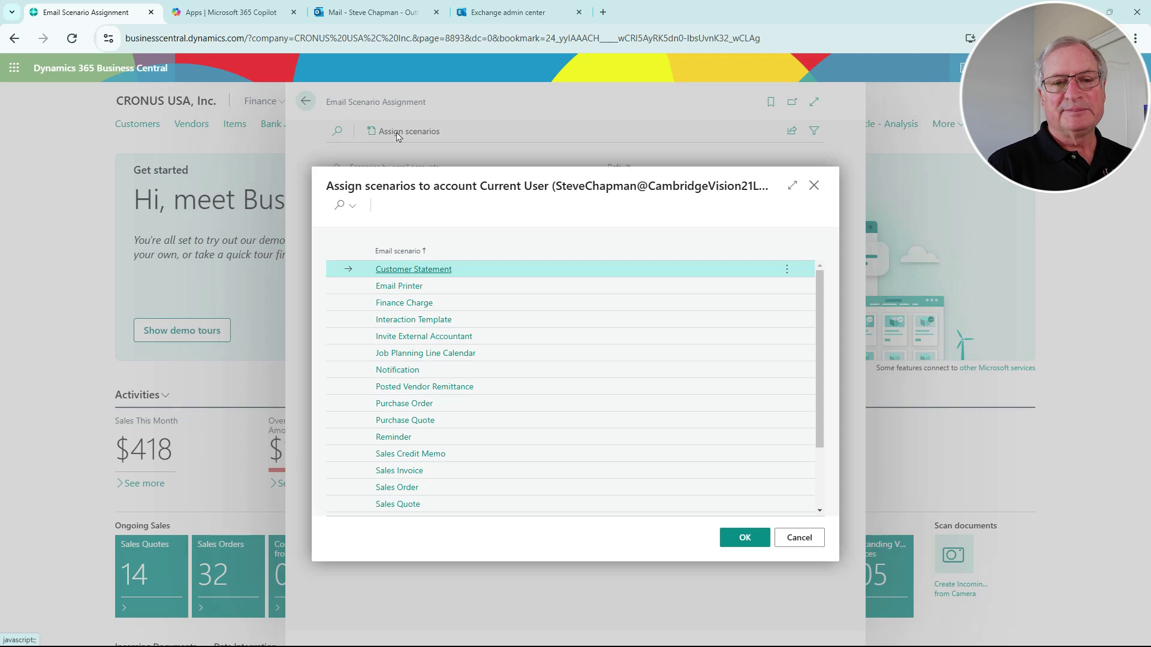
pyautogui.doubleClick(415, 404)
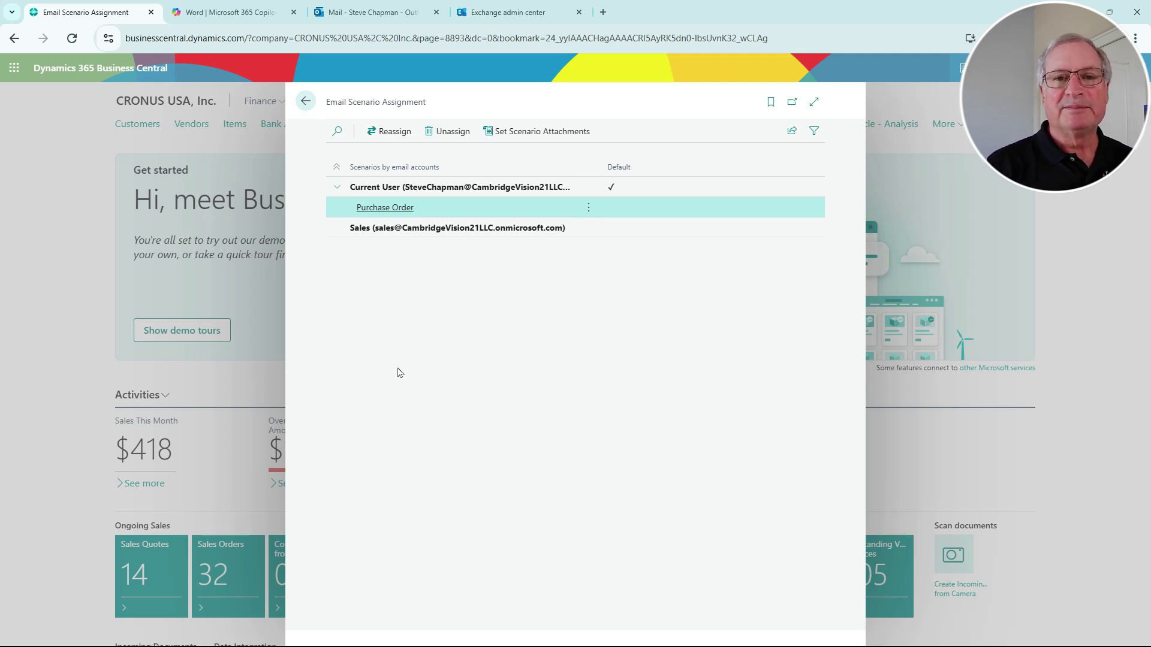
# - Add PO Terms and Conditions.pdf as a Purchase Order scenario attachment, attached by default
pyautogui.click(519, 133)
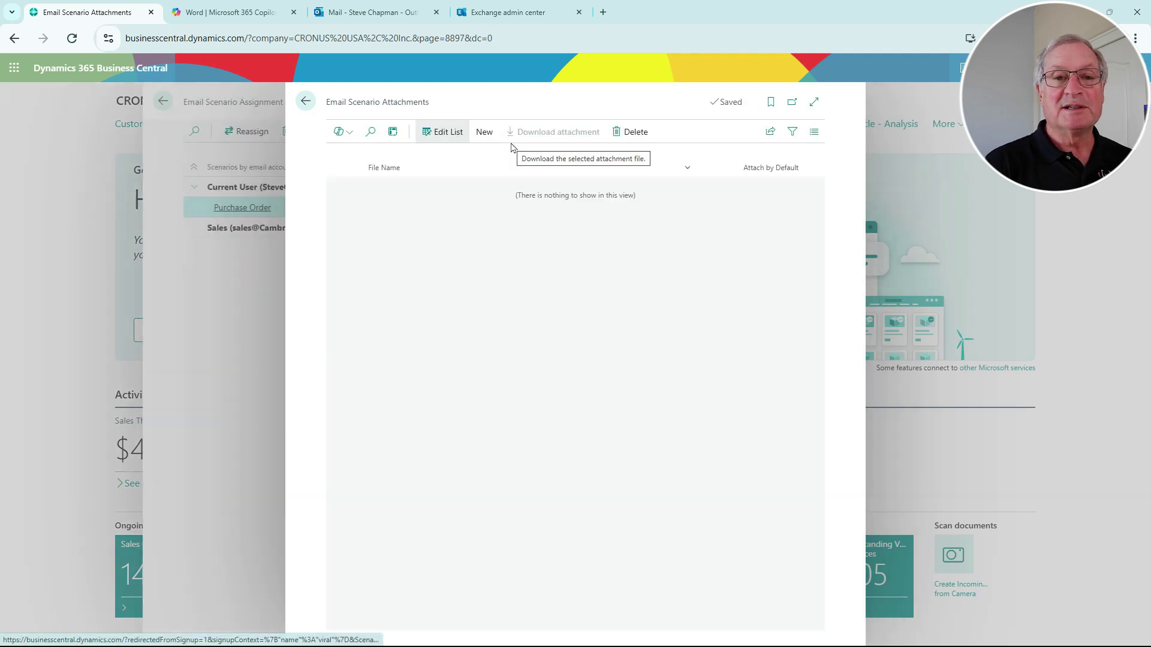
pyautogui.click(483, 132)
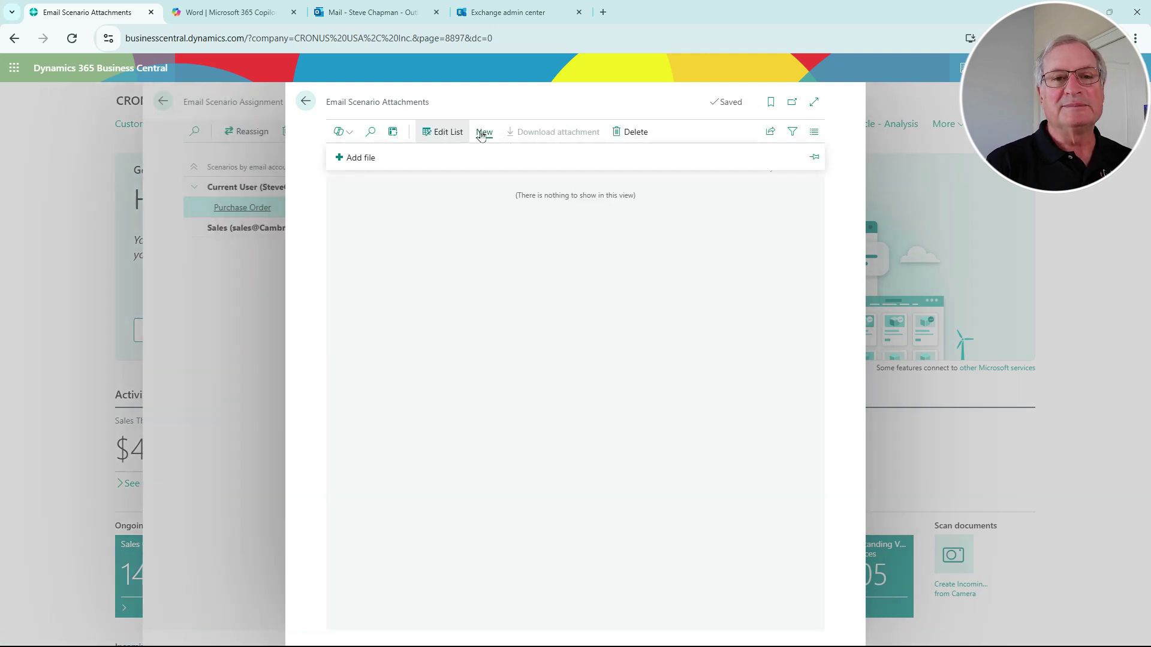
pyautogui.click(370, 159)
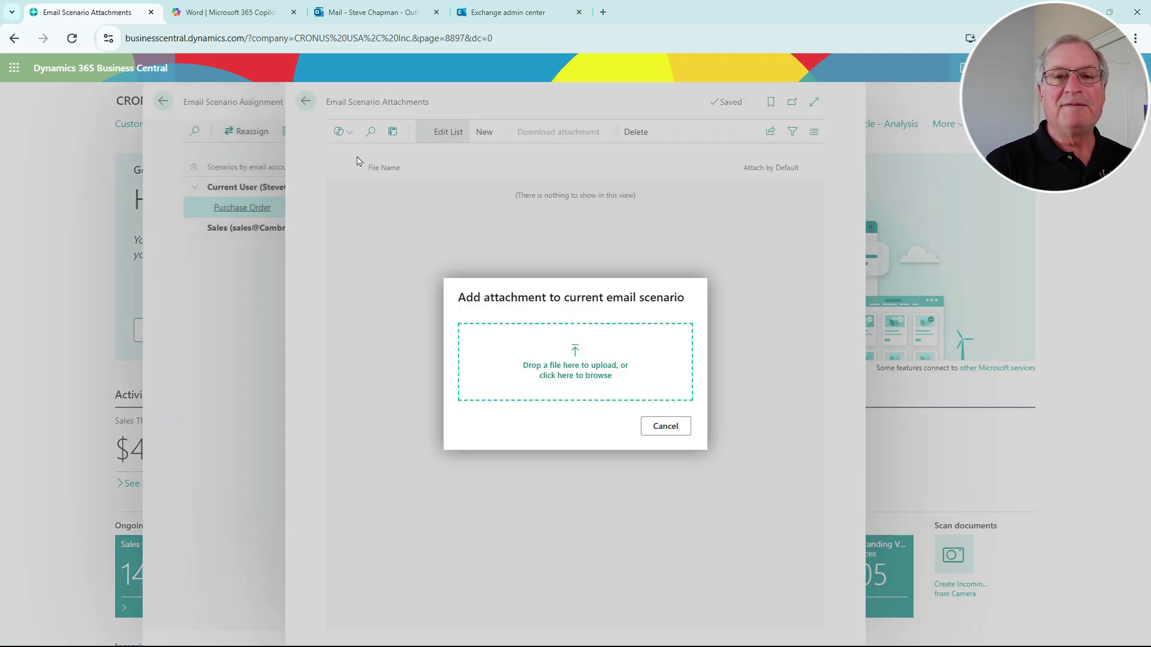
pyautogui.click(565, 377)
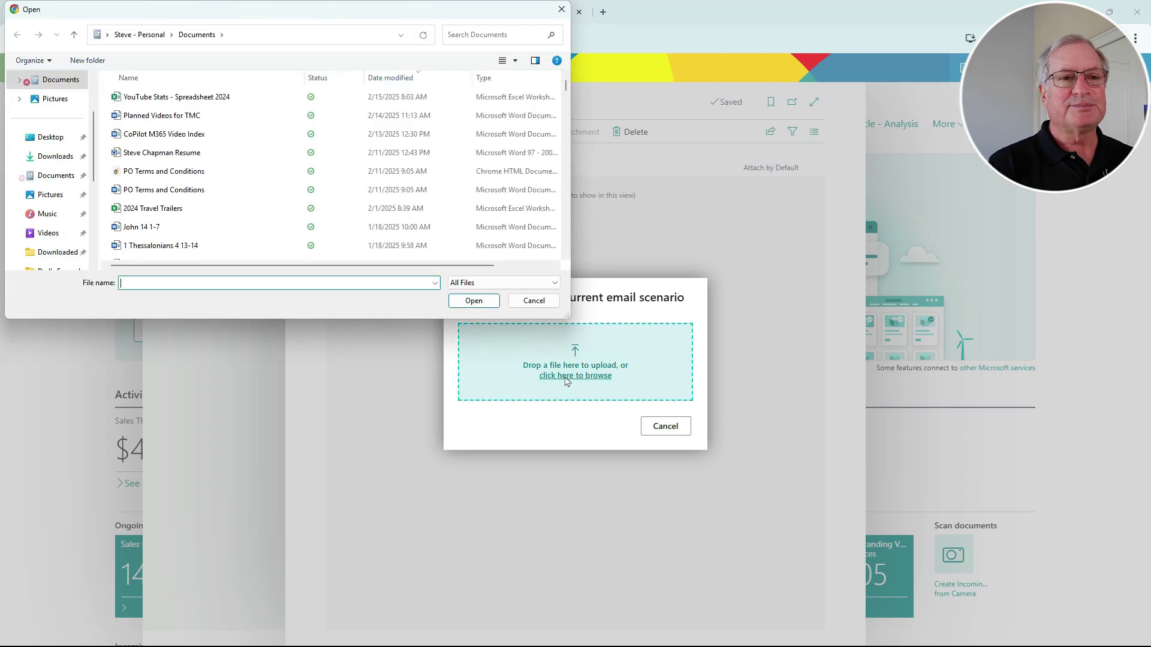
pyautogui.click(184, 174)
pyautogui.doubleClick(184, 174)
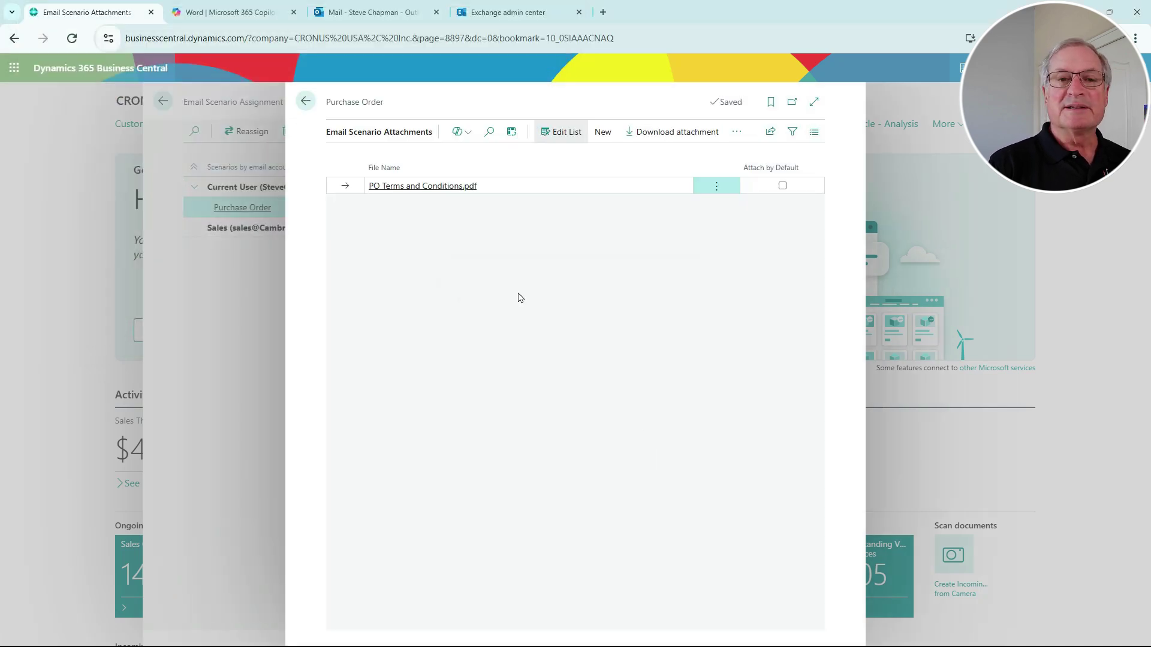
pyautogui.doubleClick(451, 186)
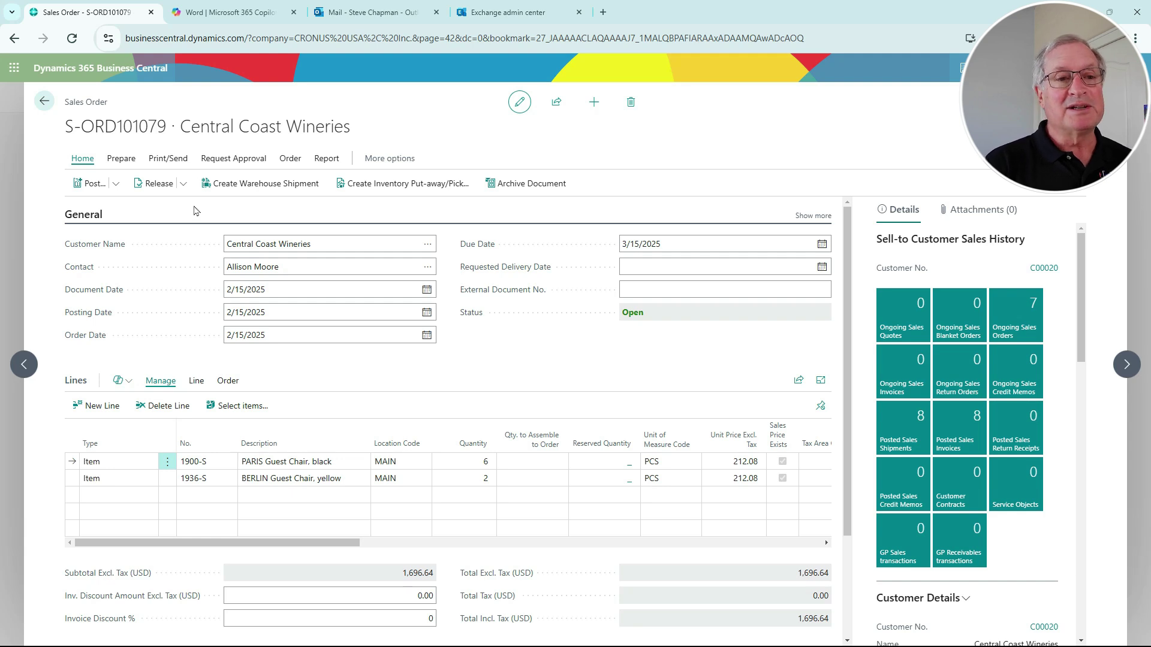
# - Draft and send the order confirmation email for sales order S-ORD101079
pyautogui.click(169, 160)
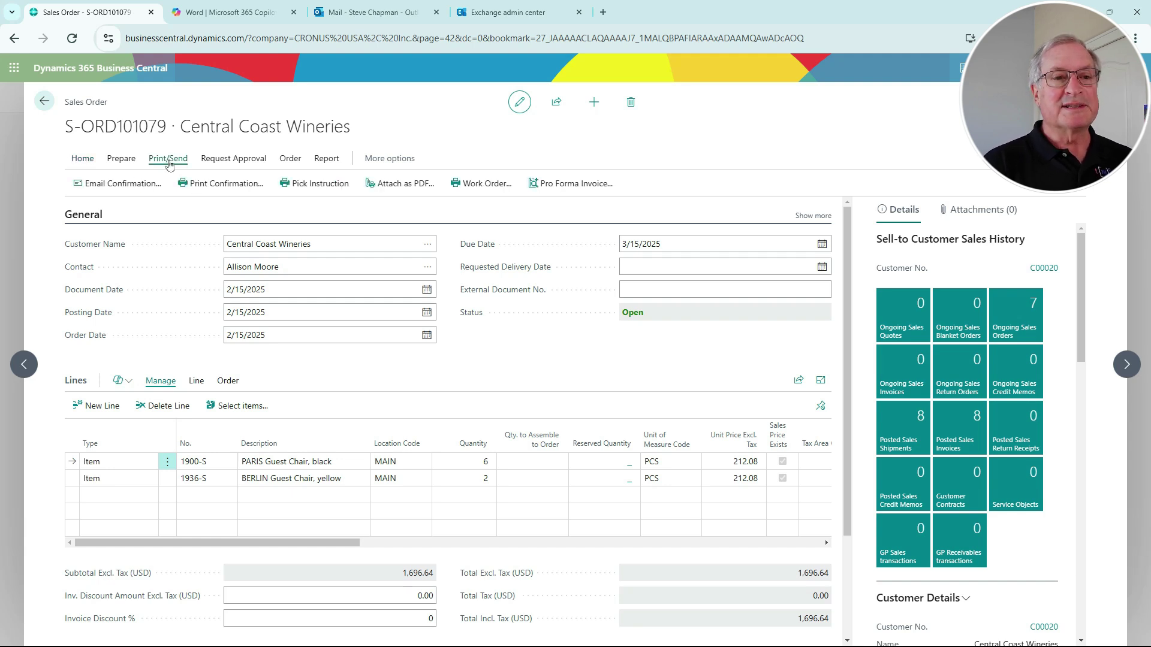
pyautogui.click(117, 185)
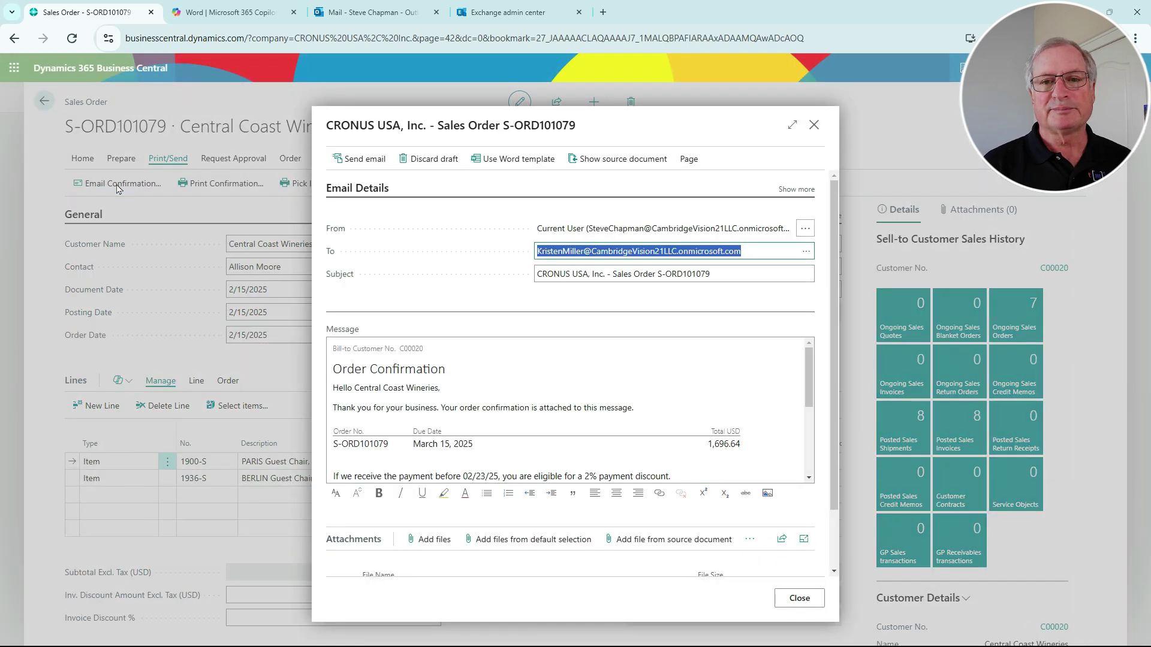
pyautogui.scroll(-5, 599, 389)
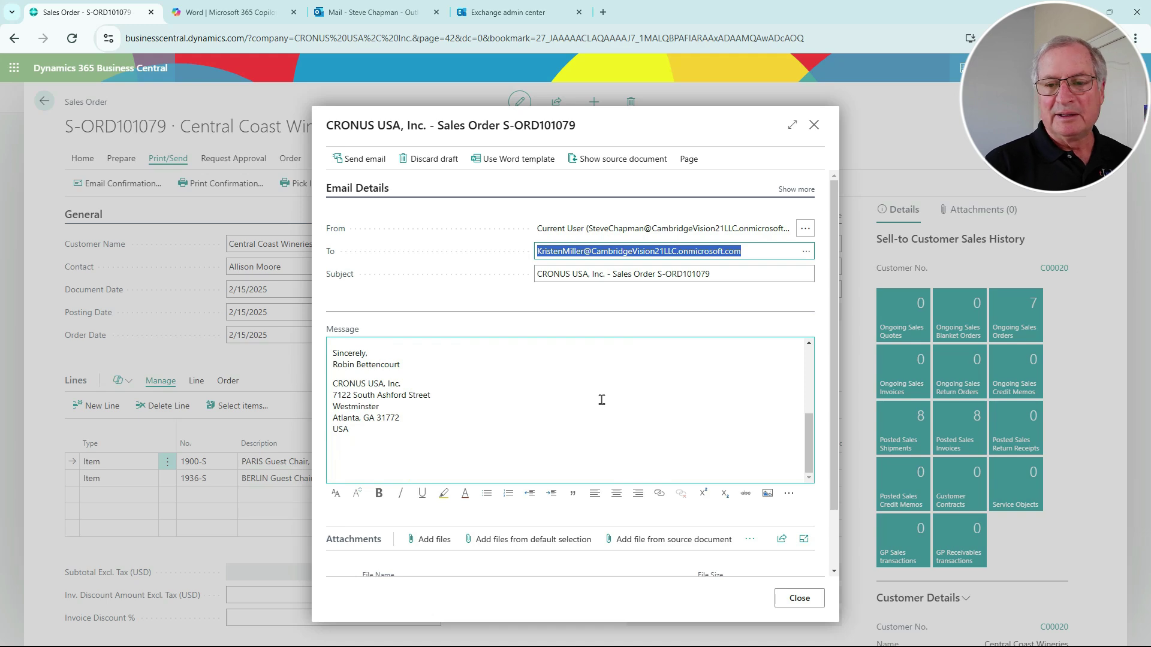
pyautogui.click(366, 159)
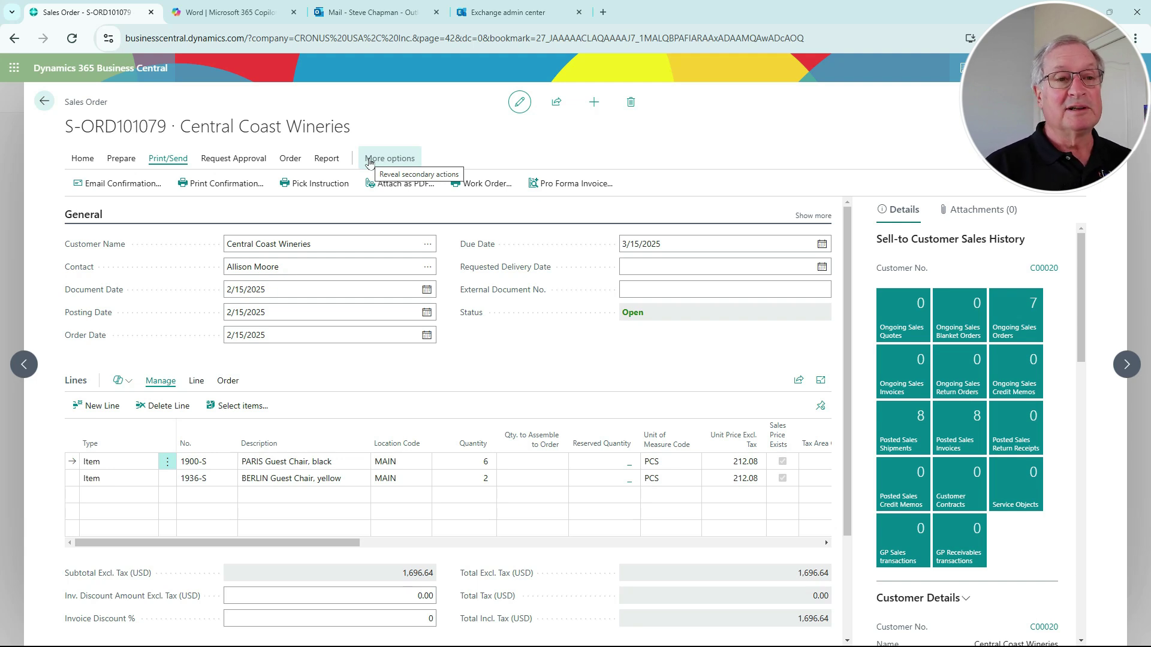
# - Post and send sales order S-ORD101079 as Ship and Invoice, emailing the invoice as PDF
pyautogui.click(82, 160)
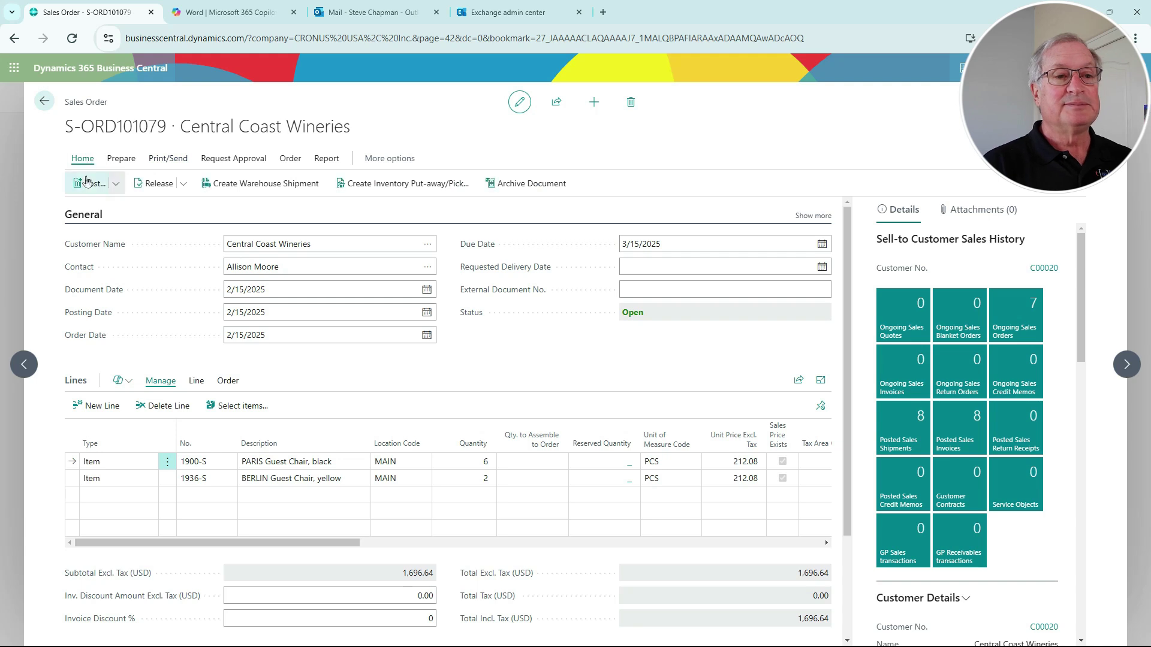
pyautogui.click(116, 184)
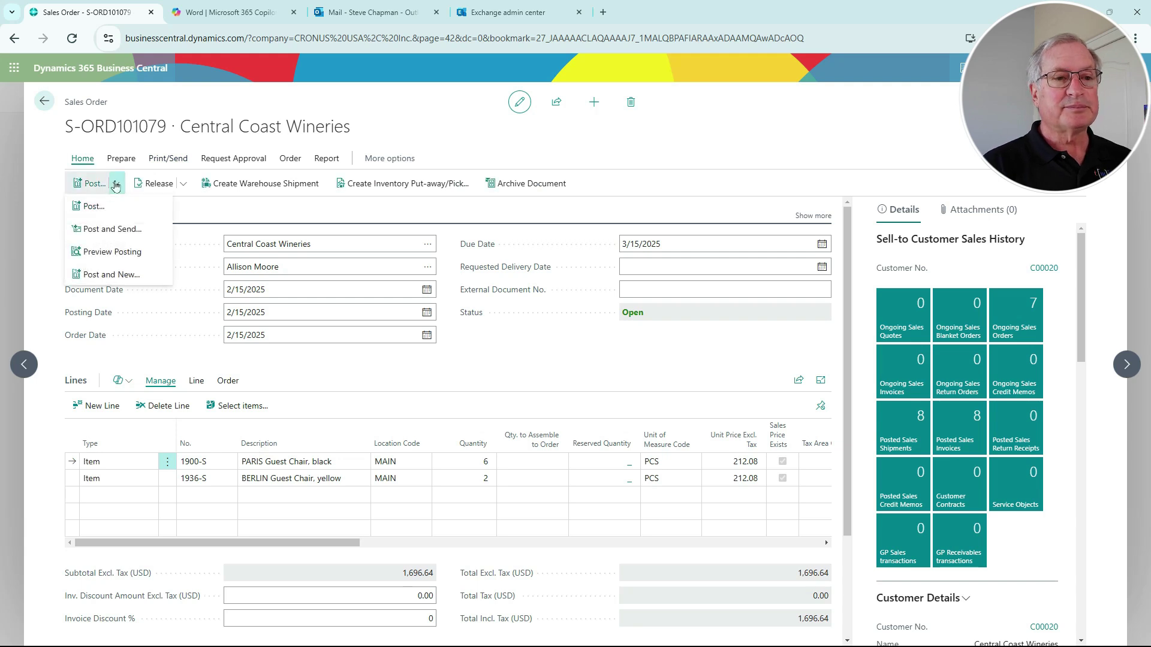
pyautogui.click(113, 234)
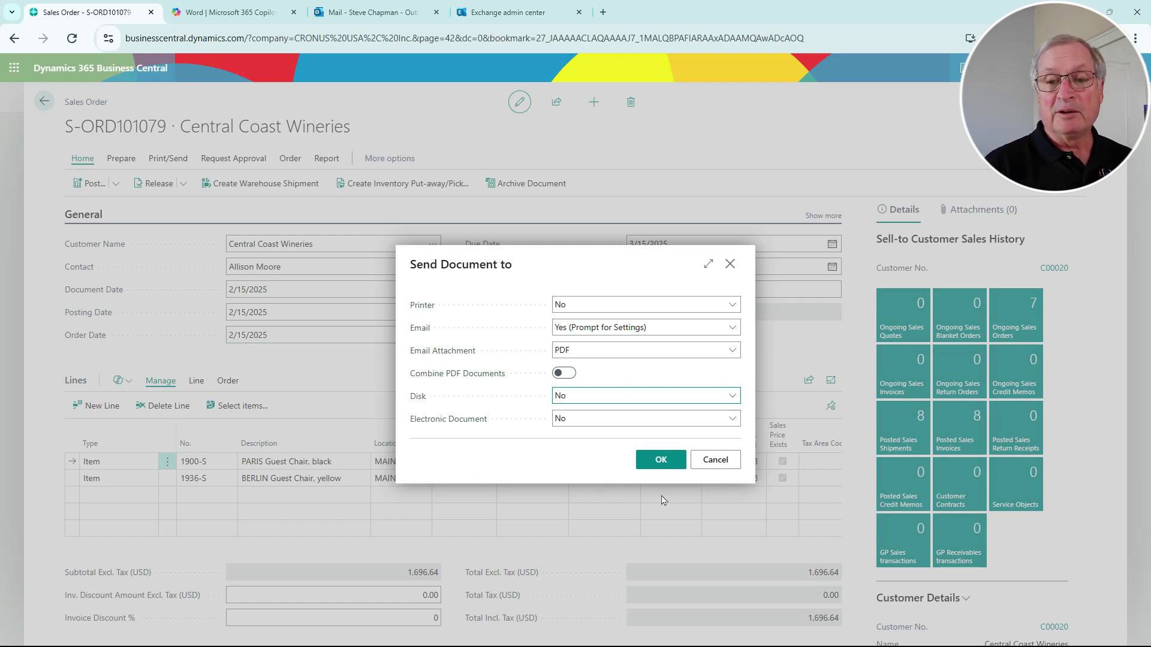
pyautogui.click(657, 460)
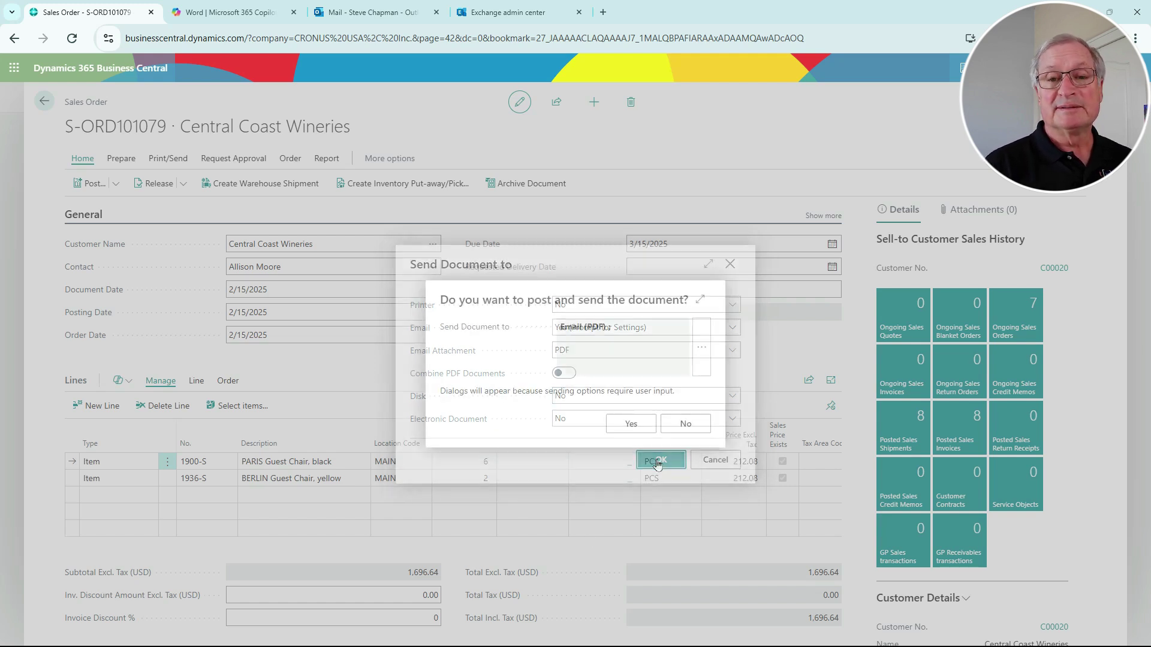
pyautogui.click(631, 424)
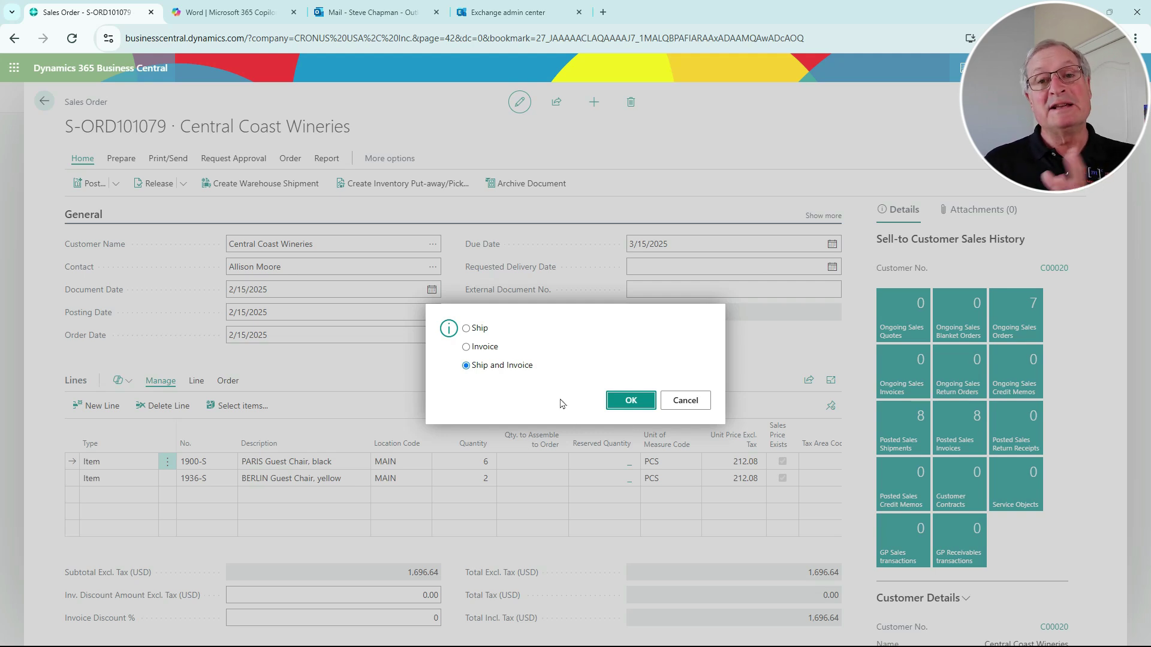
pyautogui.click(637, 403)
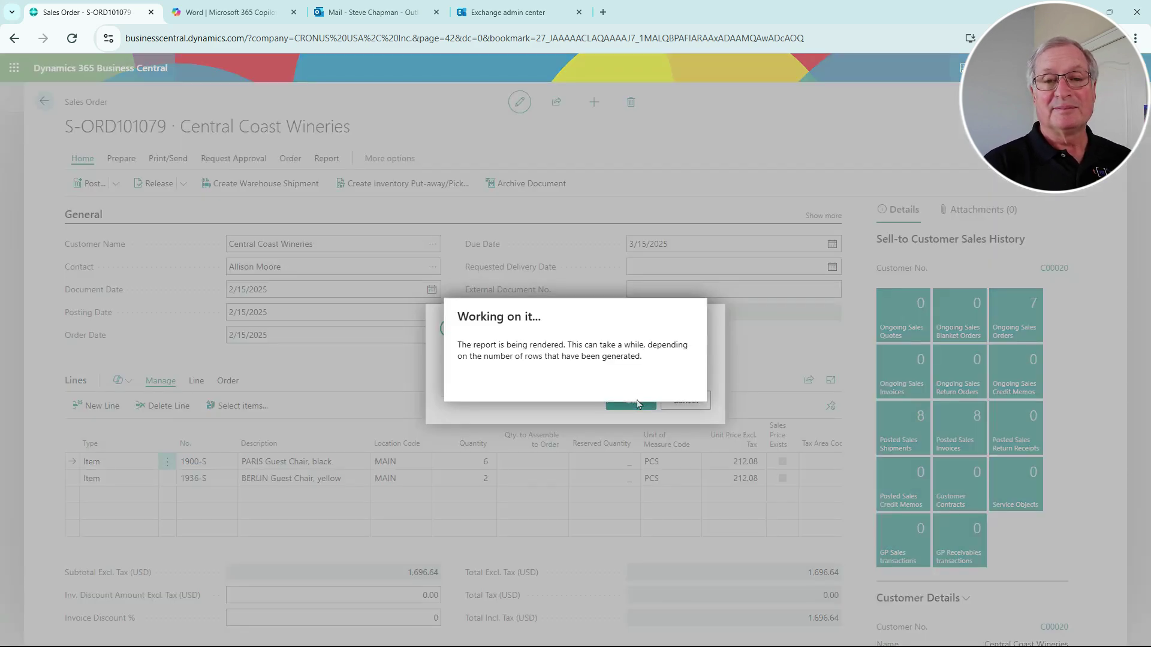
pyautogui.scroll(-2, 625, 366)
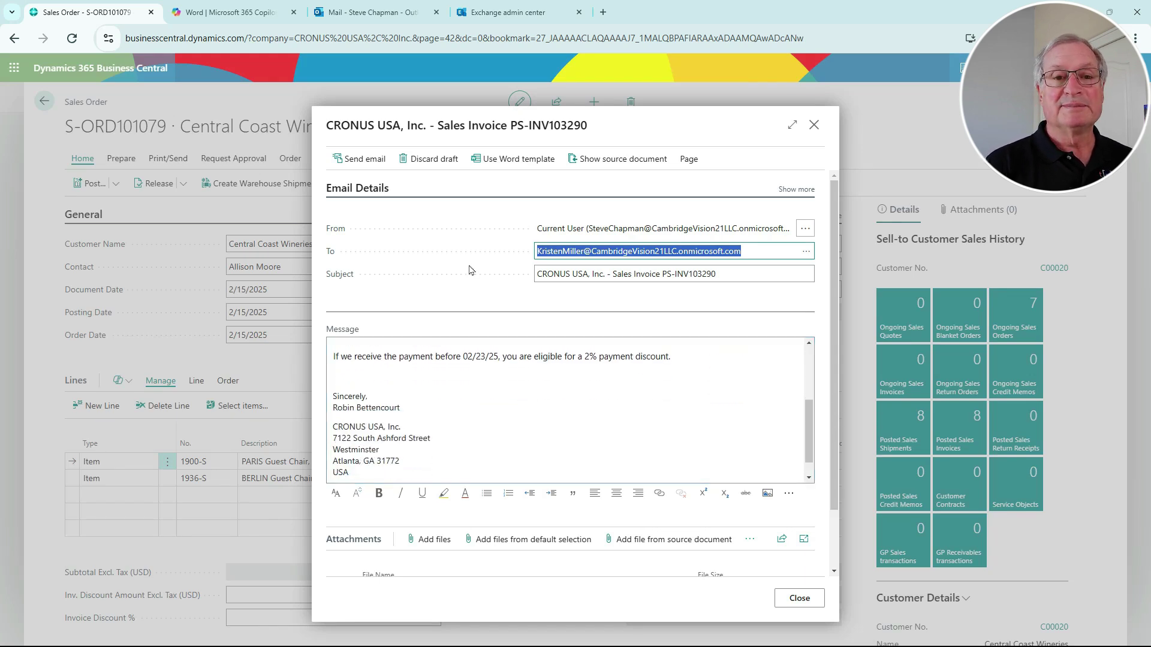
# - Send the PS-INV103290 invoice email, then email shipment S-SHPT102290 after previewing its attached PDF
pyautogui.click(359, 163)
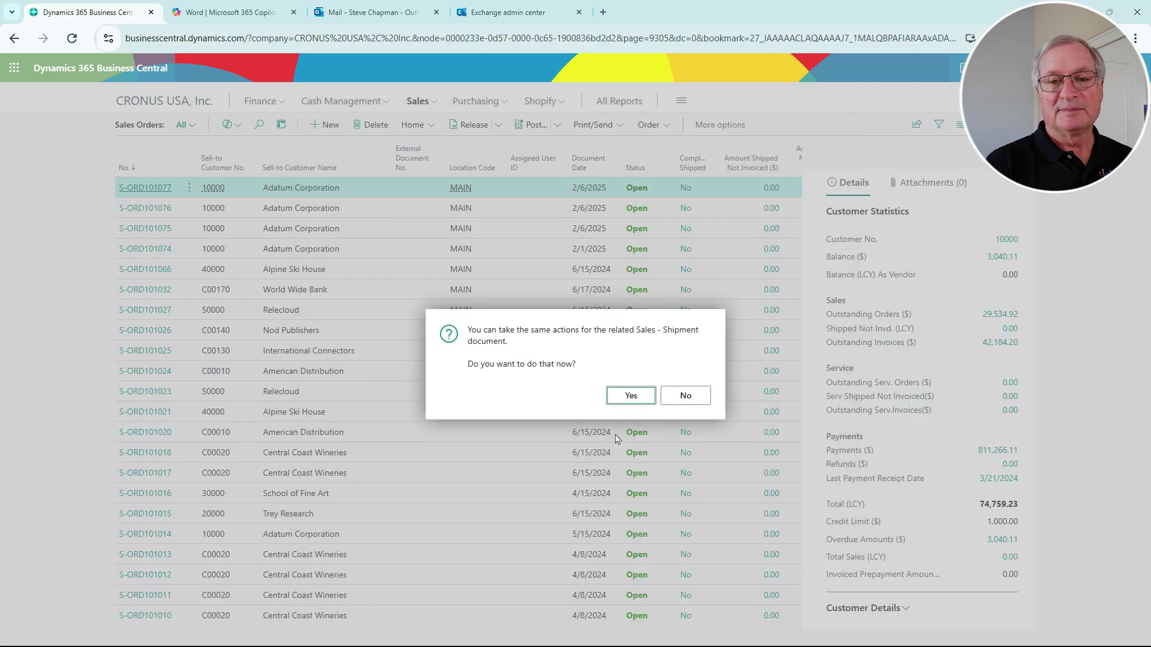
pyautogui.click(630, 398)
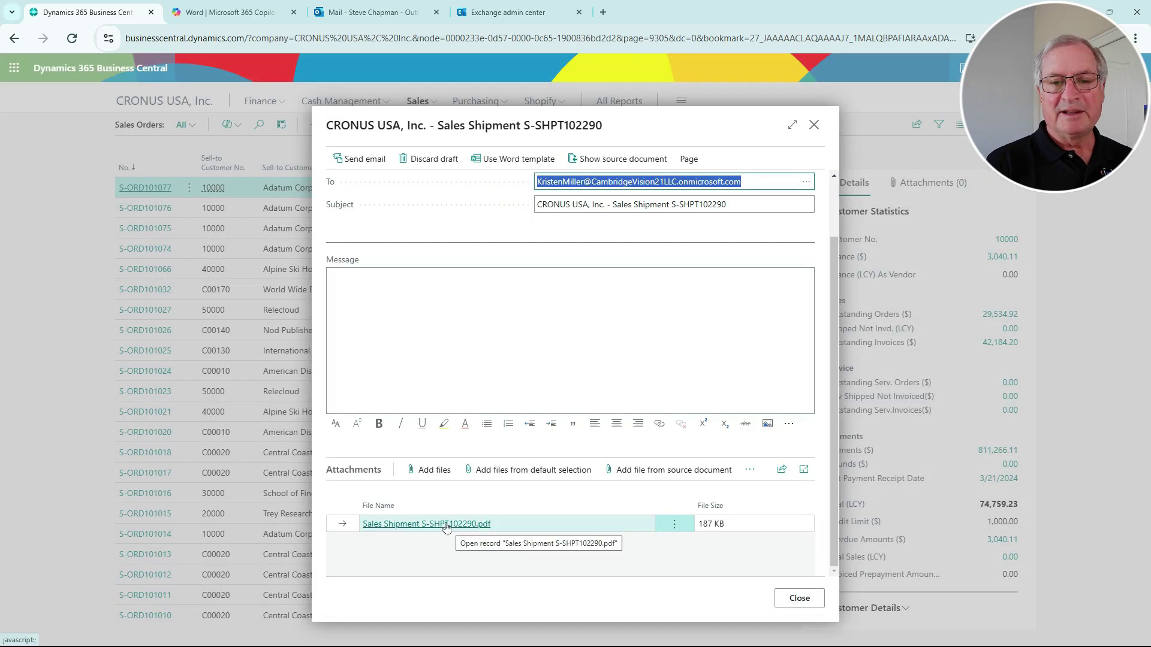
pyautogui.click(444, 524)
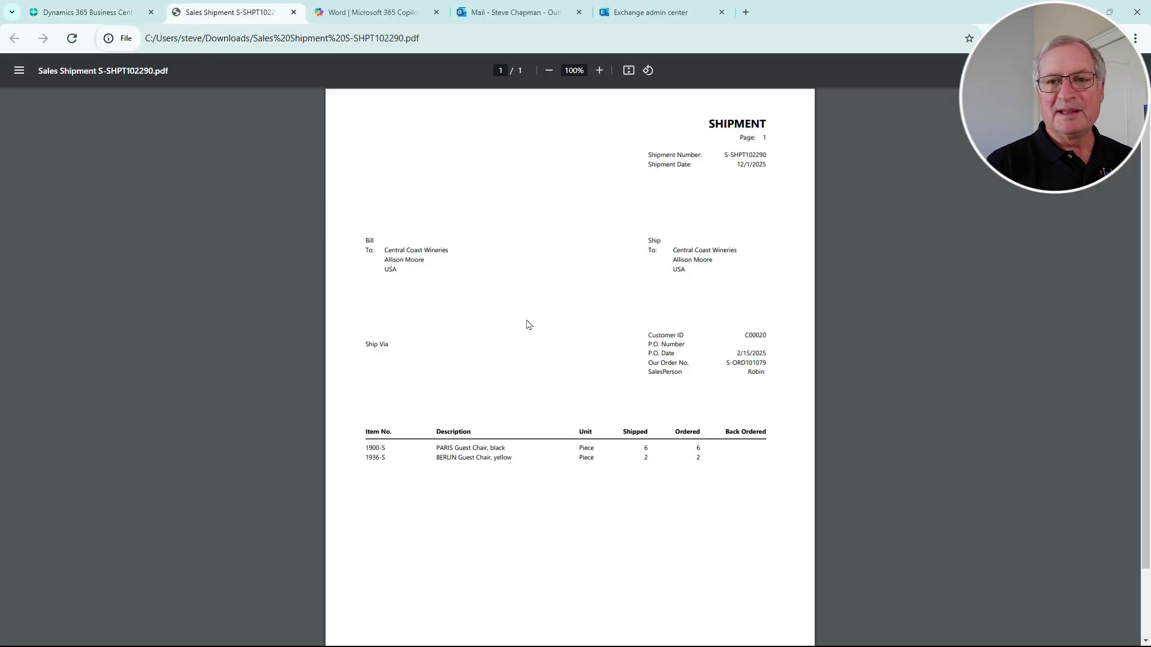
pyautogui.click(293, 13)
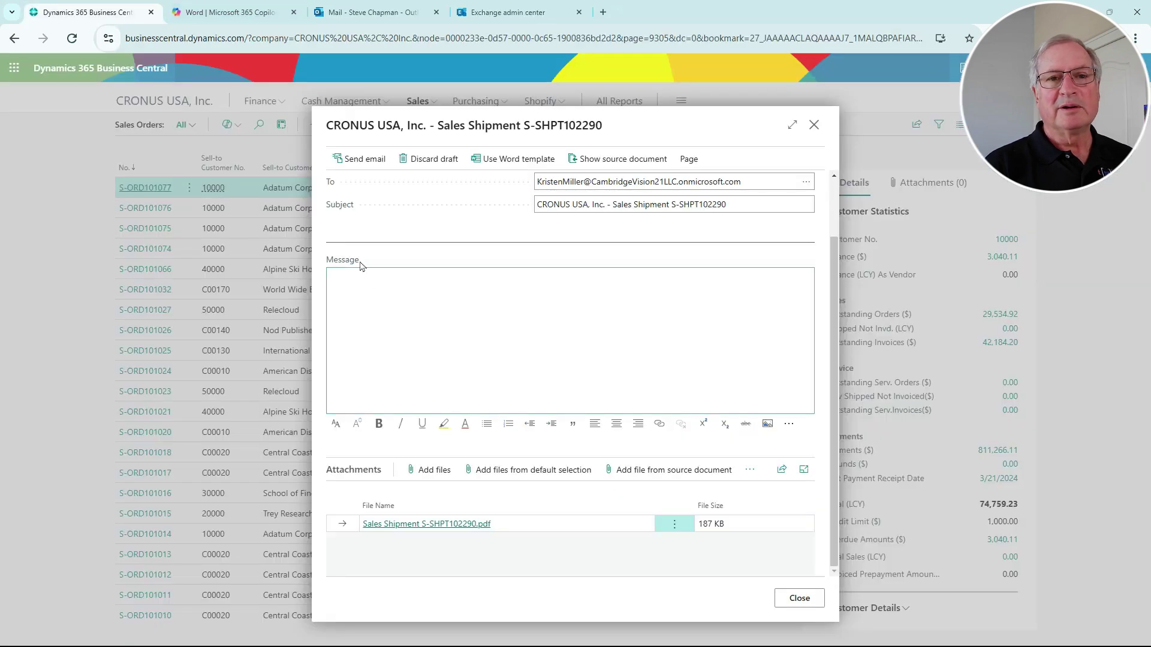
pyautogui.click(364, 159)
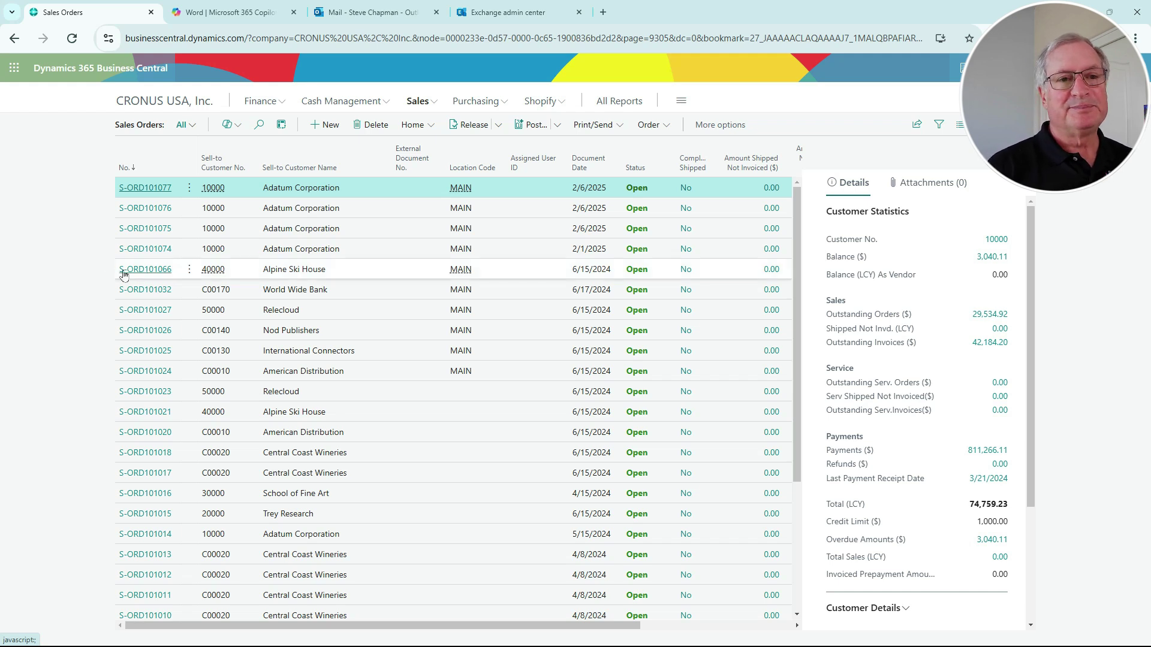
# - From customer C00020's balance due ledger entries, open posted invoice PS-INV103290 dated 2/15/2025
pyautogui.hotkey('alt', 'Left')
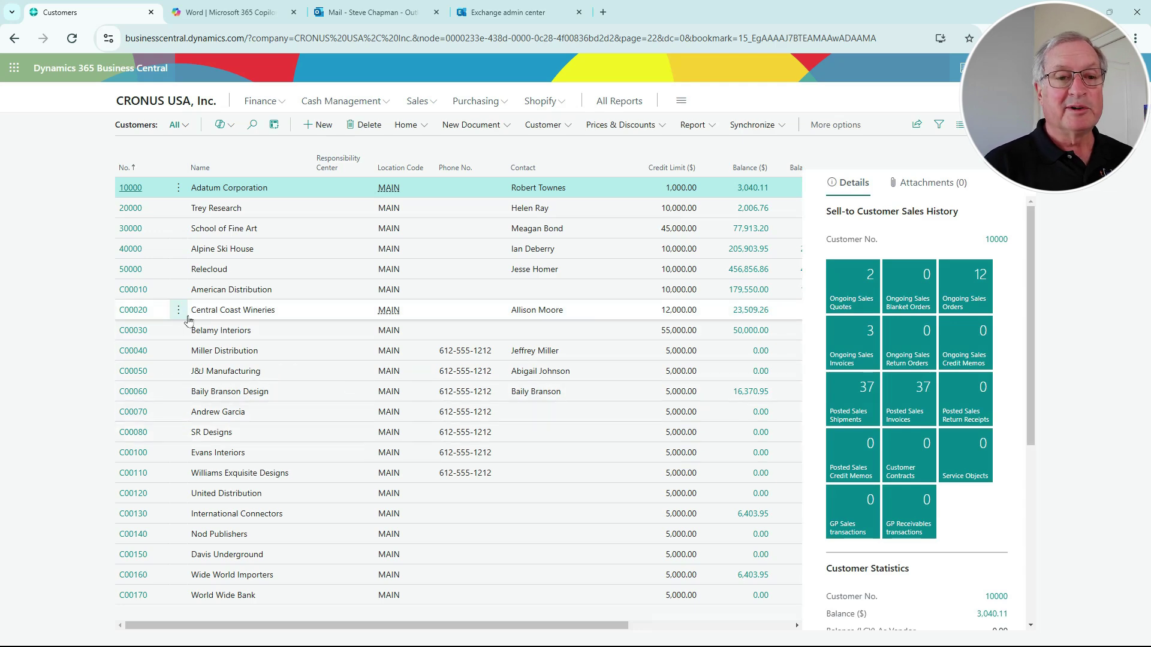
pyautogui.click(133, 310)
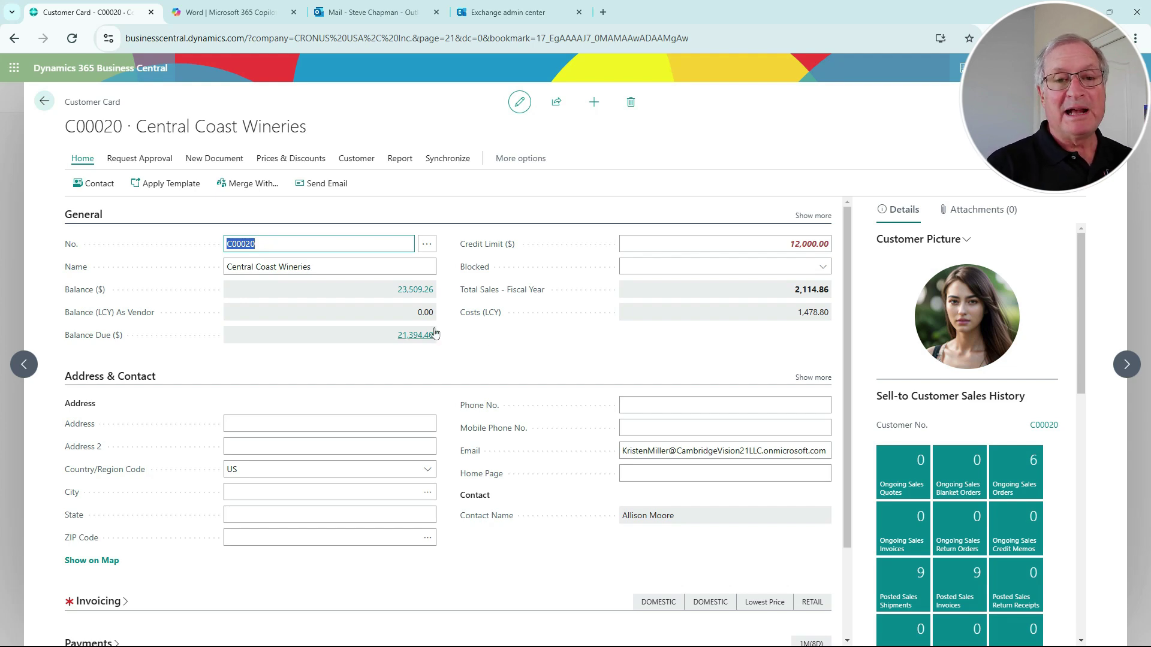
pyautogui.click(412, 337)
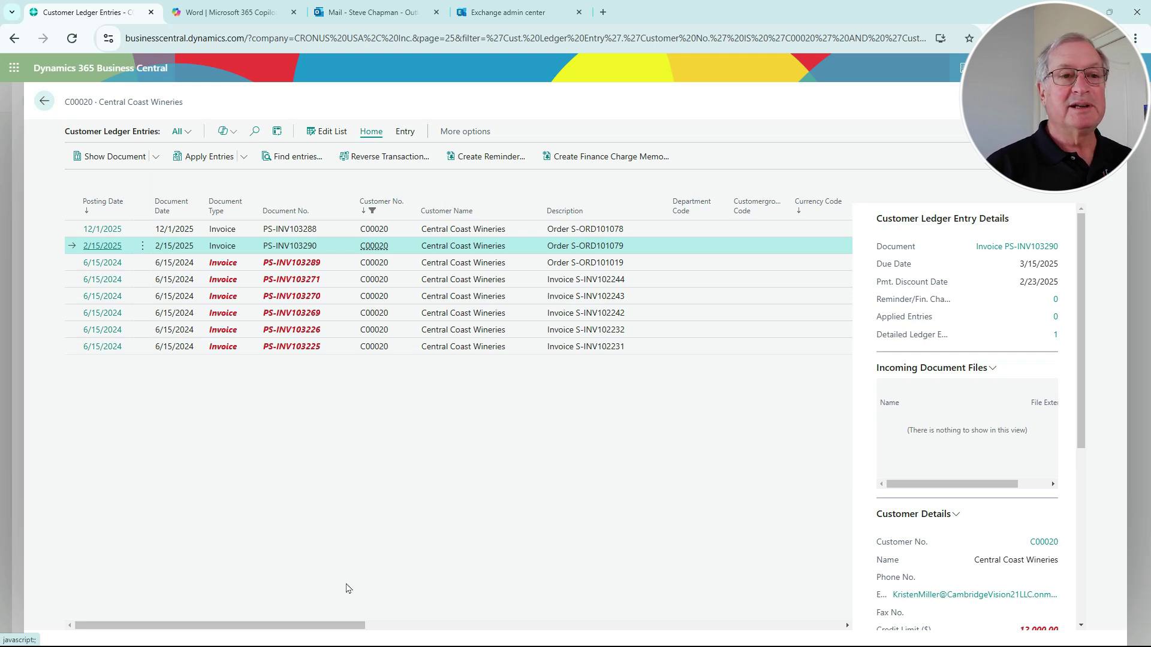
pyautogui.click(107, 250)
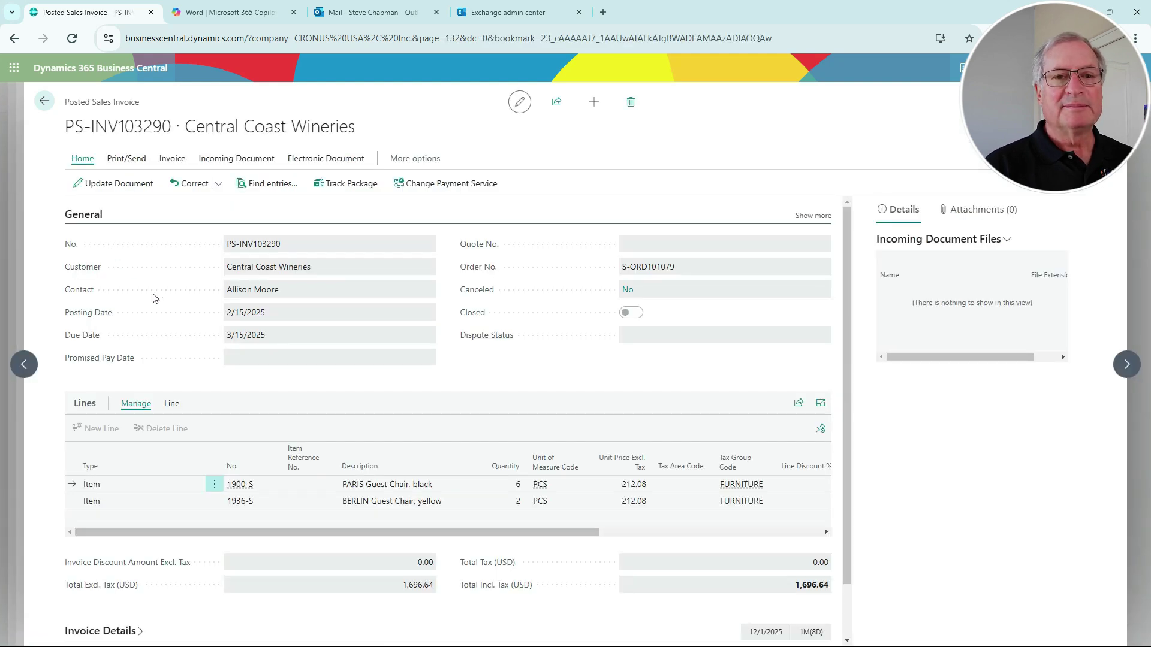
# - Re-send posted invoice PS-INV103290 by email from its Print/Send actions
pyautogui.click(127, 160)
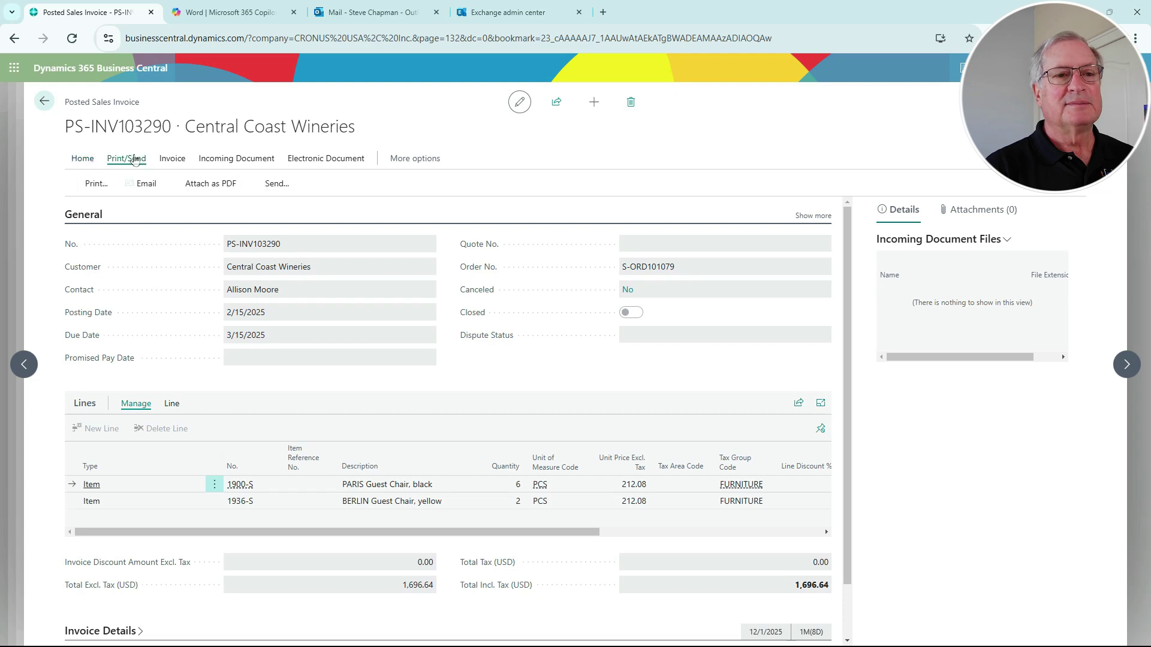
pyautogui.click(144, 184)
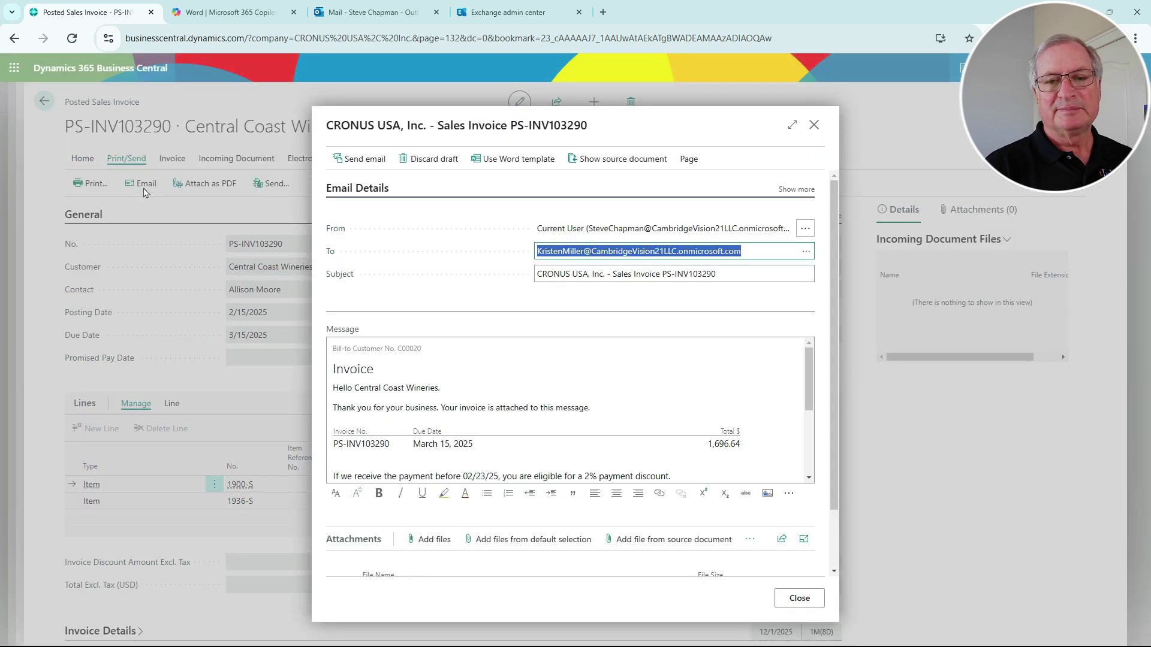
pyautogui.click(357, 161)
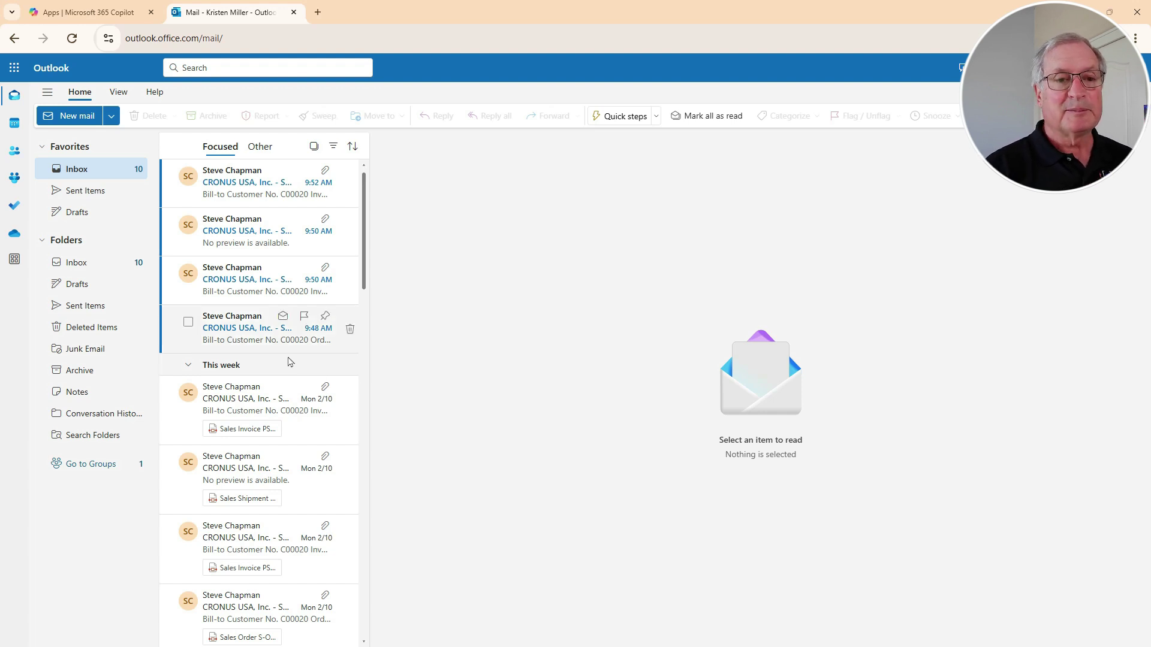
# - Read the S-ORD101079 order, PS-INV103290 invoice, S-SHPT102290 shipment and newest invoice emails in the Inbox
pyautogui.click(243, 331)
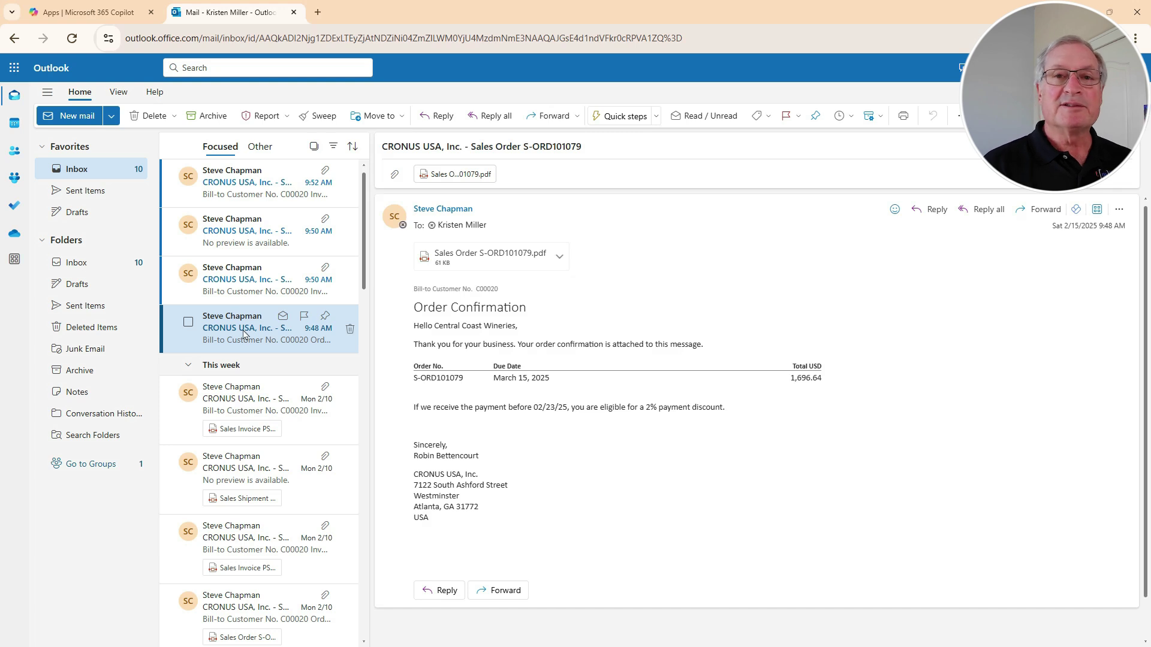
pyautogui.click(262, 286)
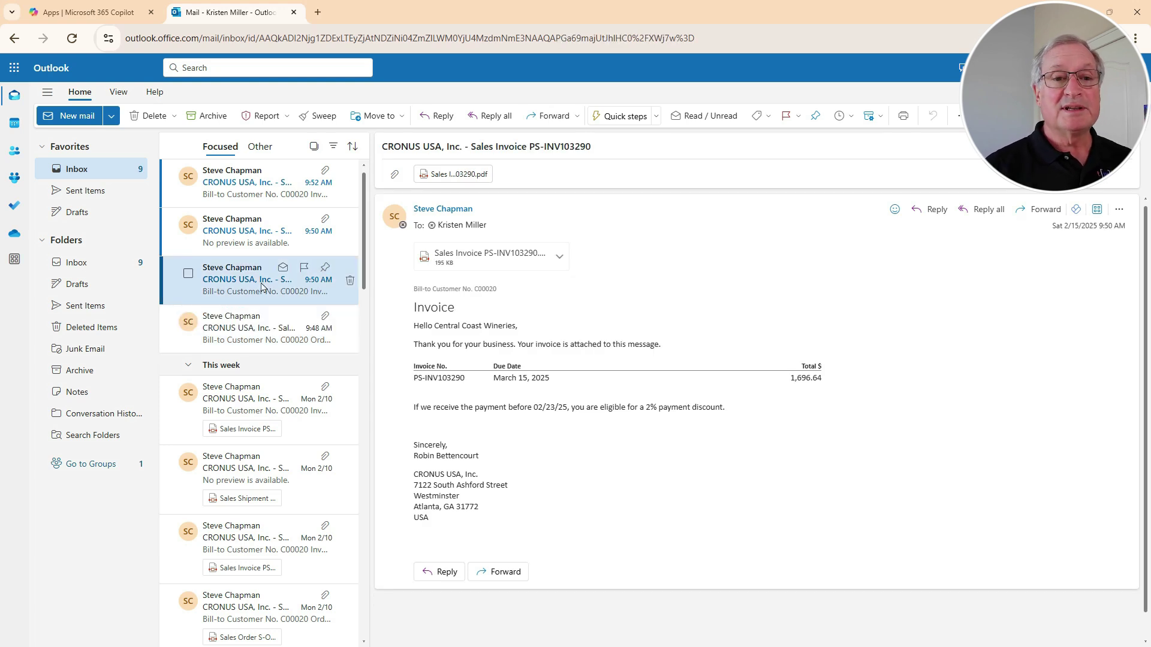
pyautogui.click(270, 239)
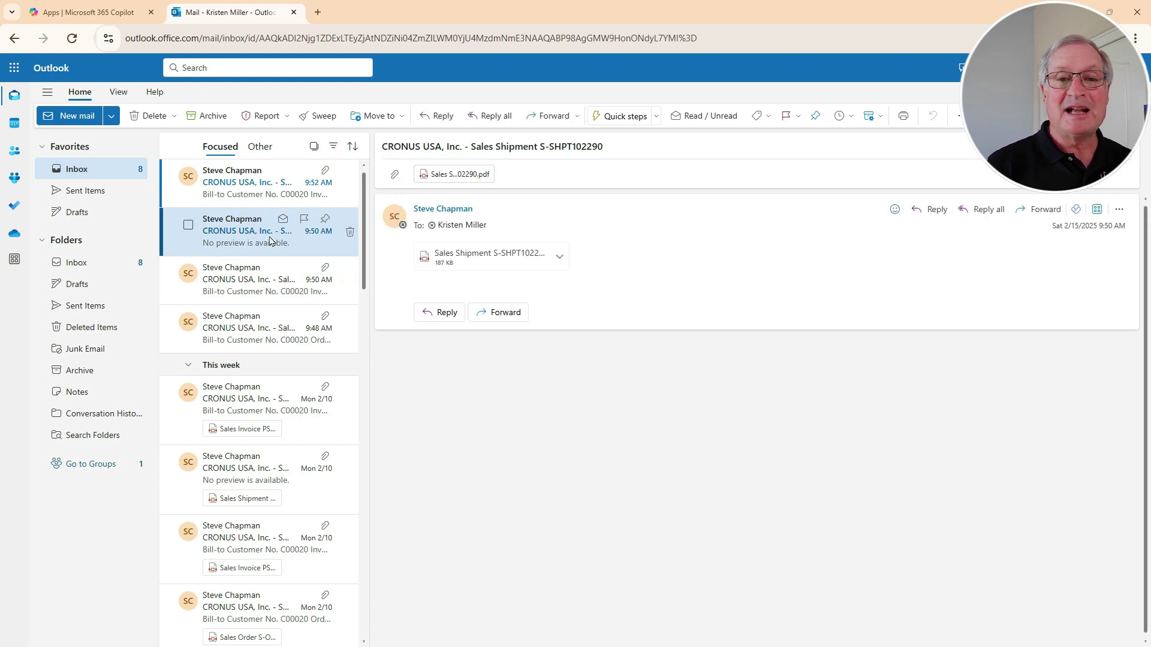
pyautogui.click(262, 192)
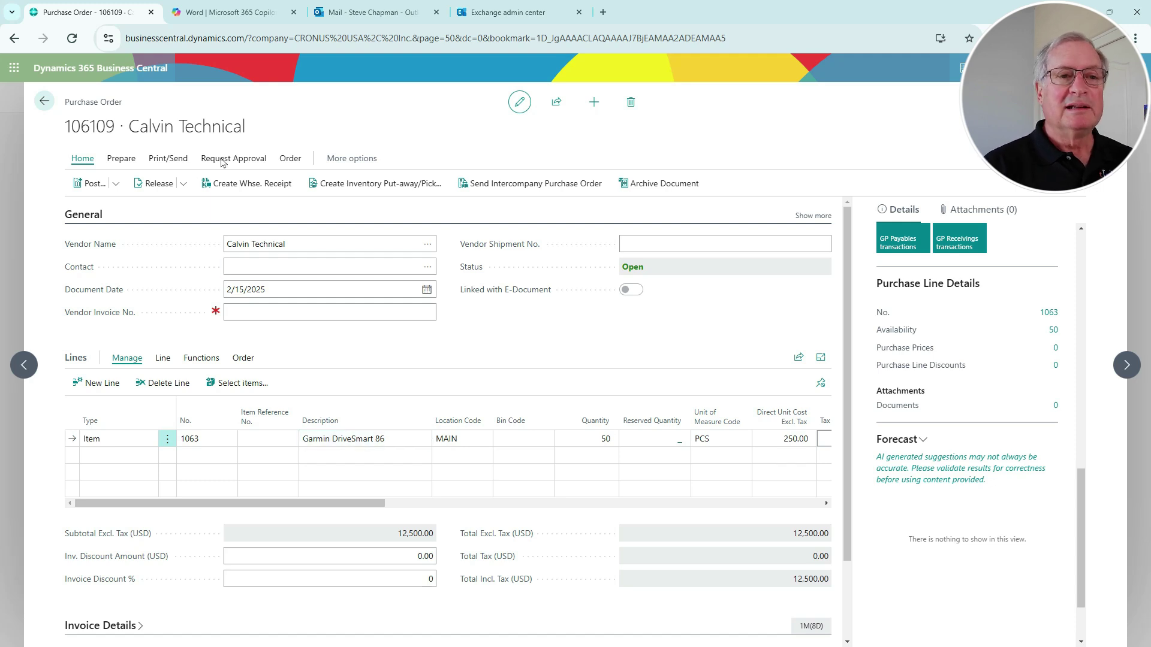
# - Email purchase order 106109 as a PDF, with the PO Terms and Conditions attached, to the vendor
pyautogui.click(168, 159)
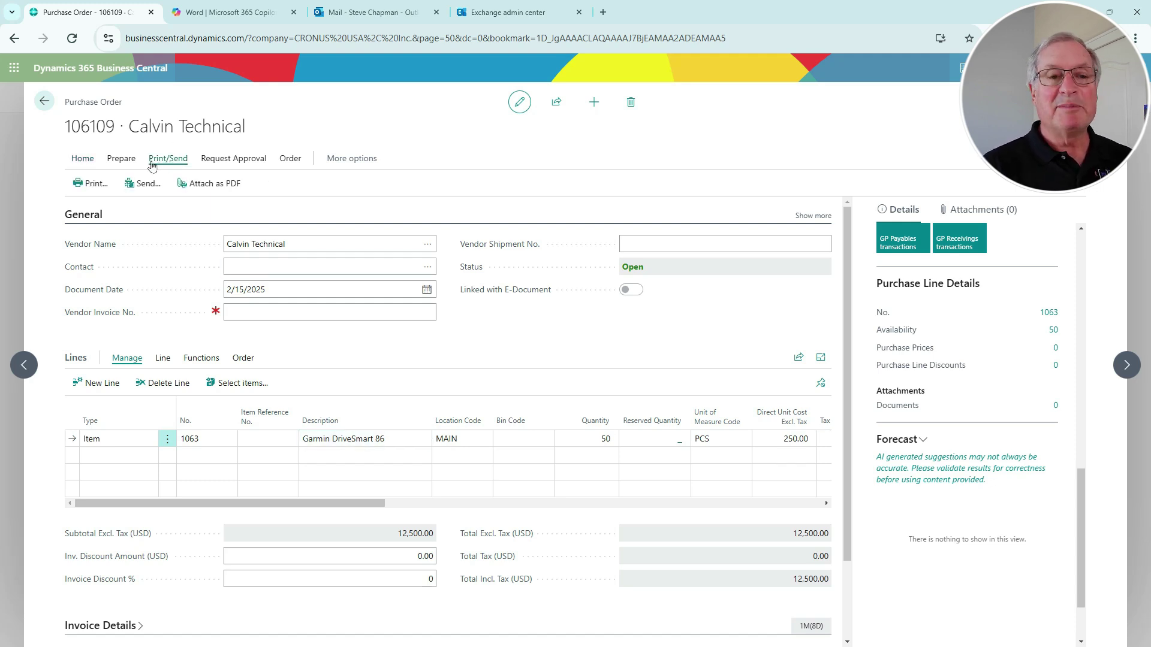
pyautogui.click(147, 187)
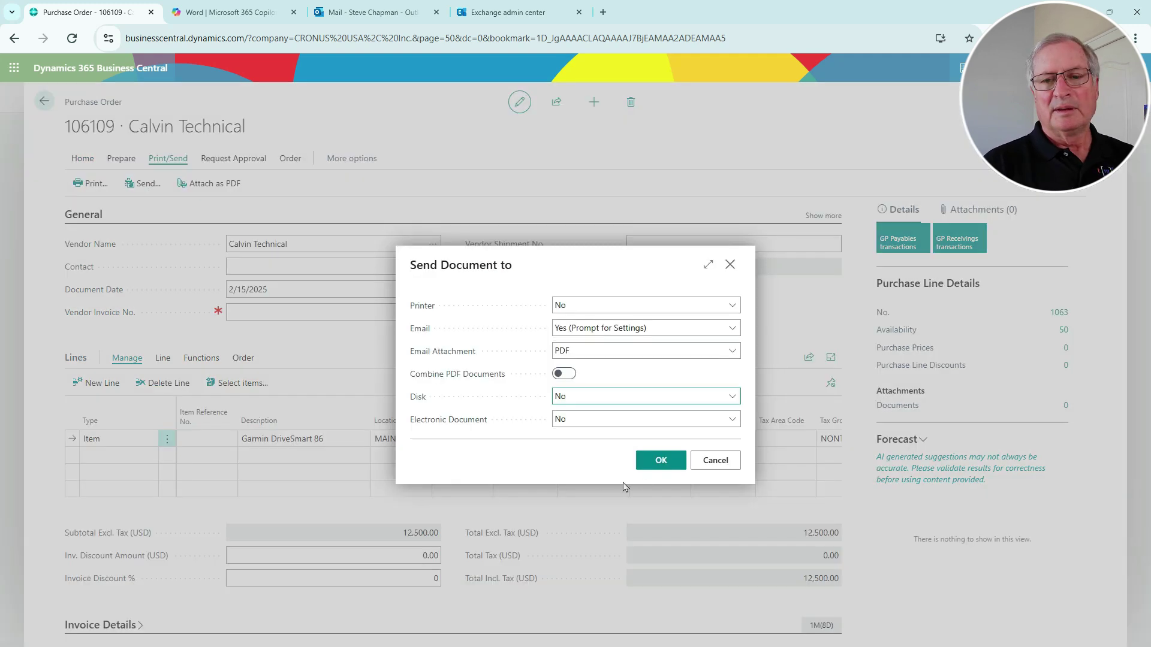
pyautogui.click(654, 462)
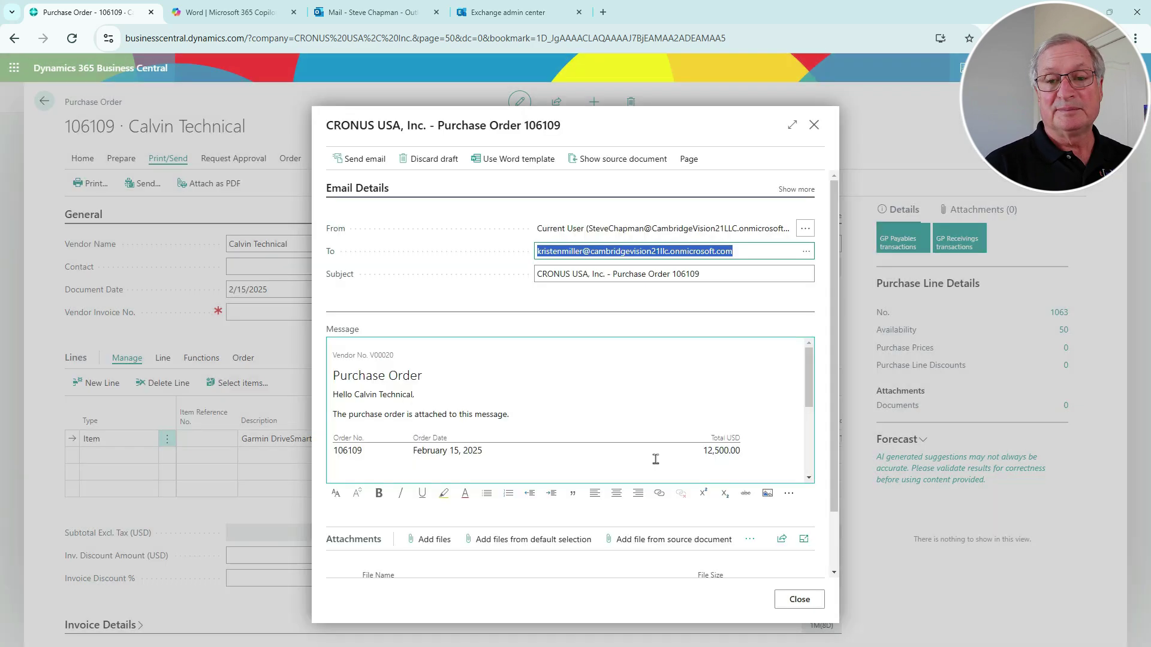
pyautogui.scroll(-1, 508, 533)
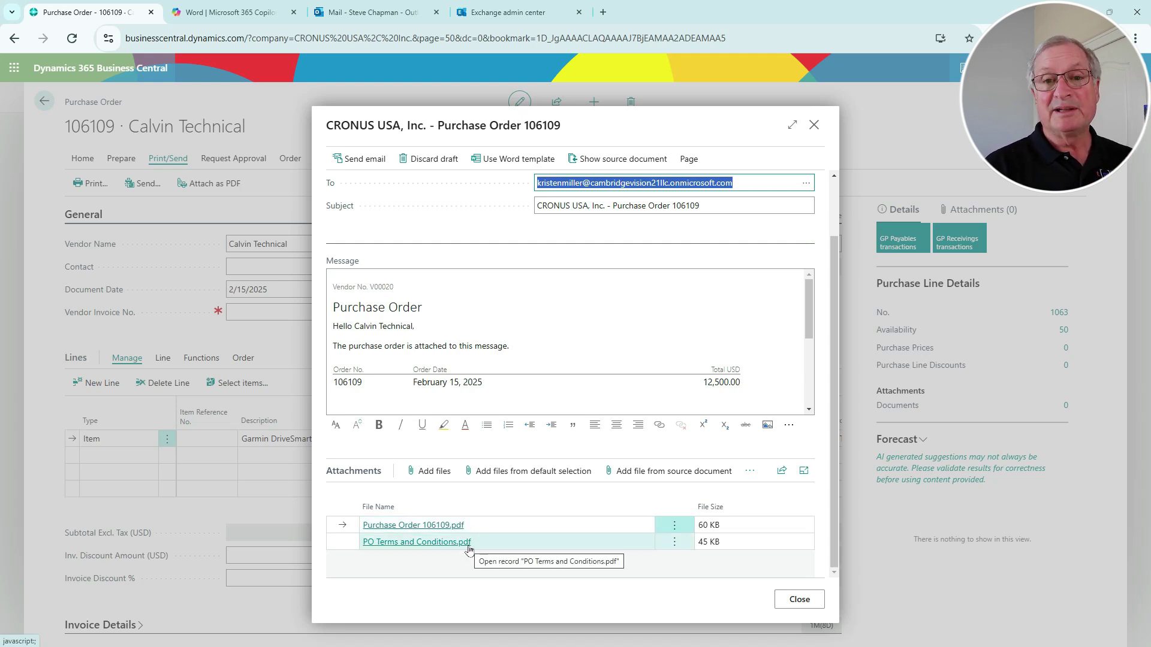
pyautogui.click(359, 161)
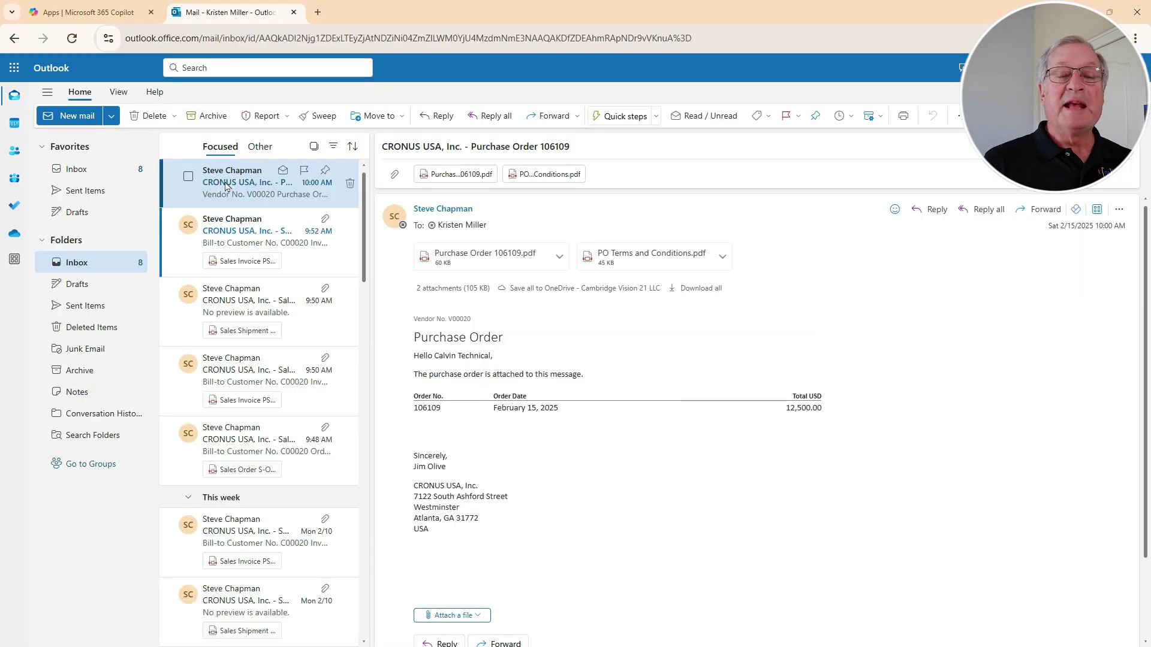